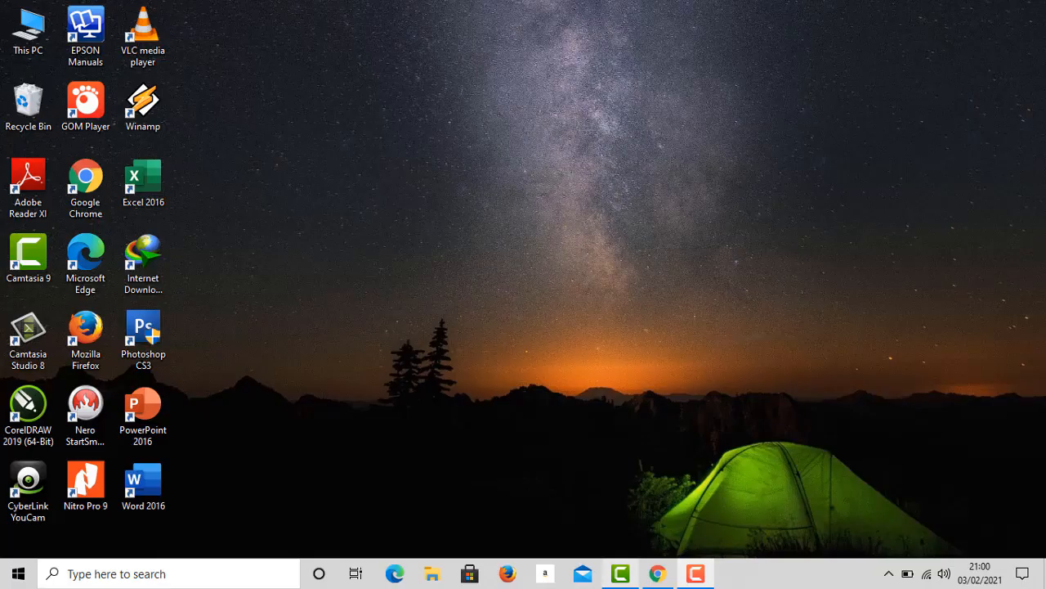
- Open Chrome and launch Jamboard from the Google apps grid
{"action": "left_click", "coordinate": [657, 573]}
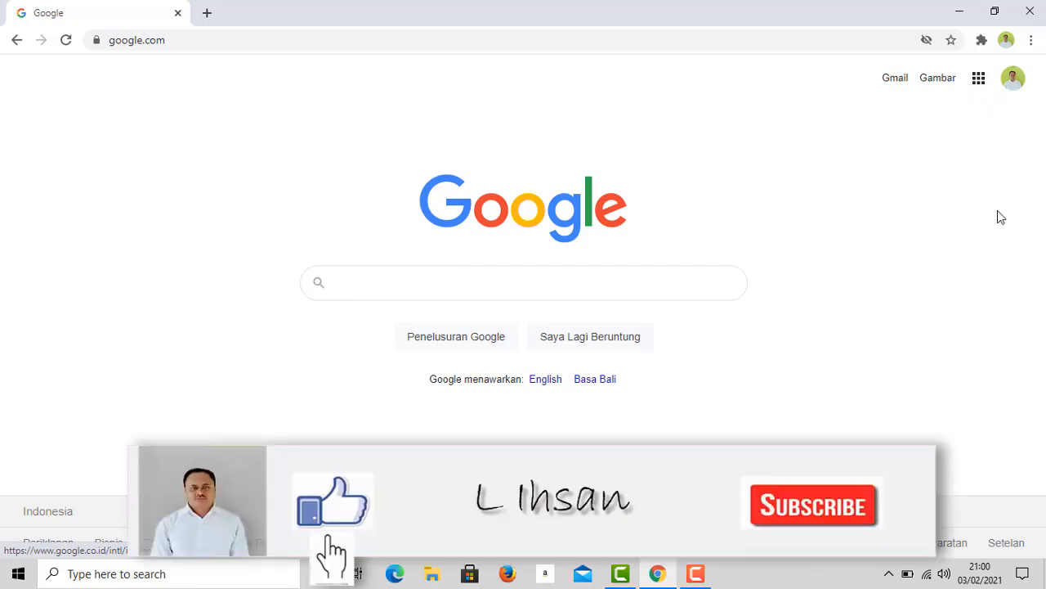
{"action": "left_click", "coordinate": [978, 79]}
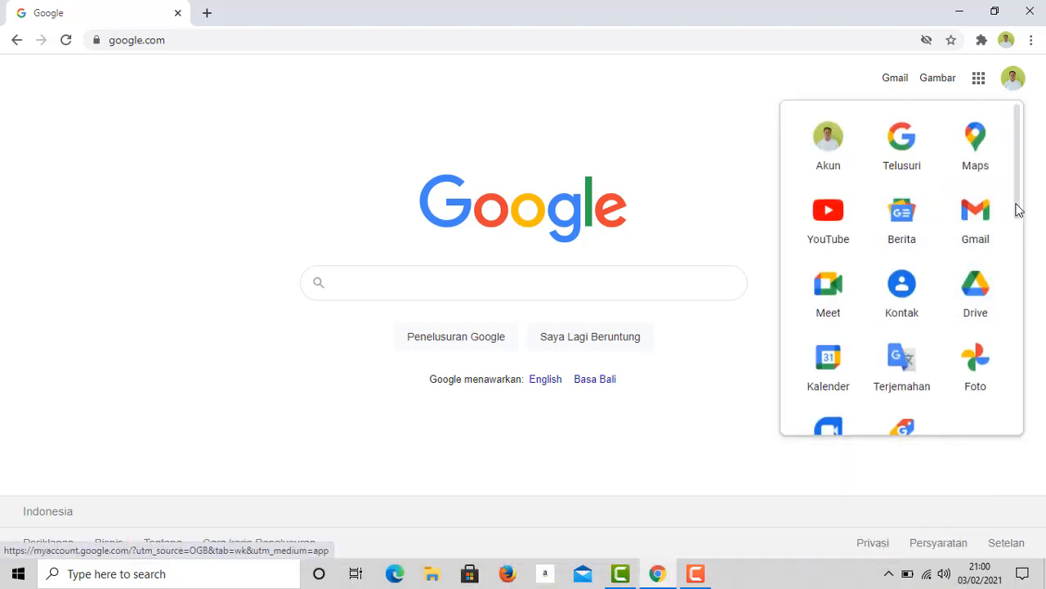
{"action": "scroll", "coordinate": [1001, 245], "scroll_direction": "down", "scroll_amount": 4}
{"action": "scroll", "coordinate": [973, 321], "scroll_direction": "down", "scroll_amount": 2}
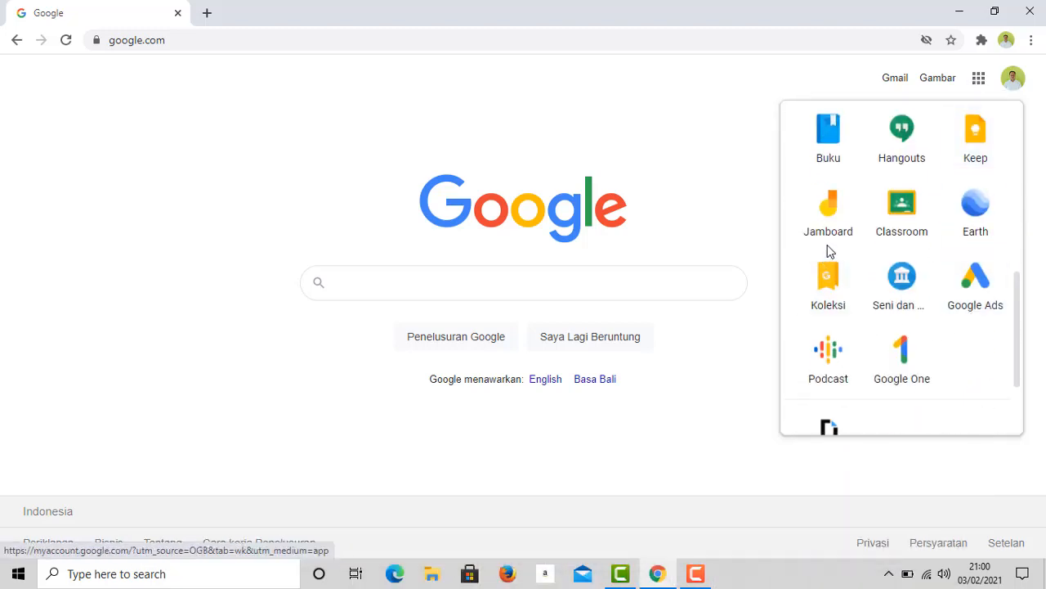
{"action": "left_click", "coordinate": [827, 218]}
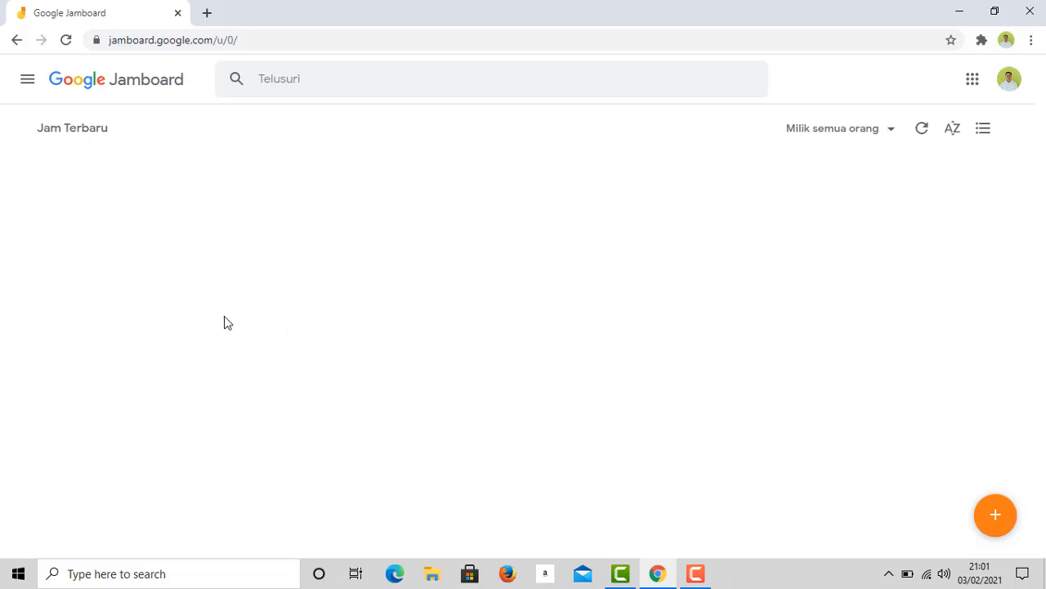
- Create a new jam with the orange + (Jam baru) button
{"action": "left_click", "coordinate": [997, 522]}
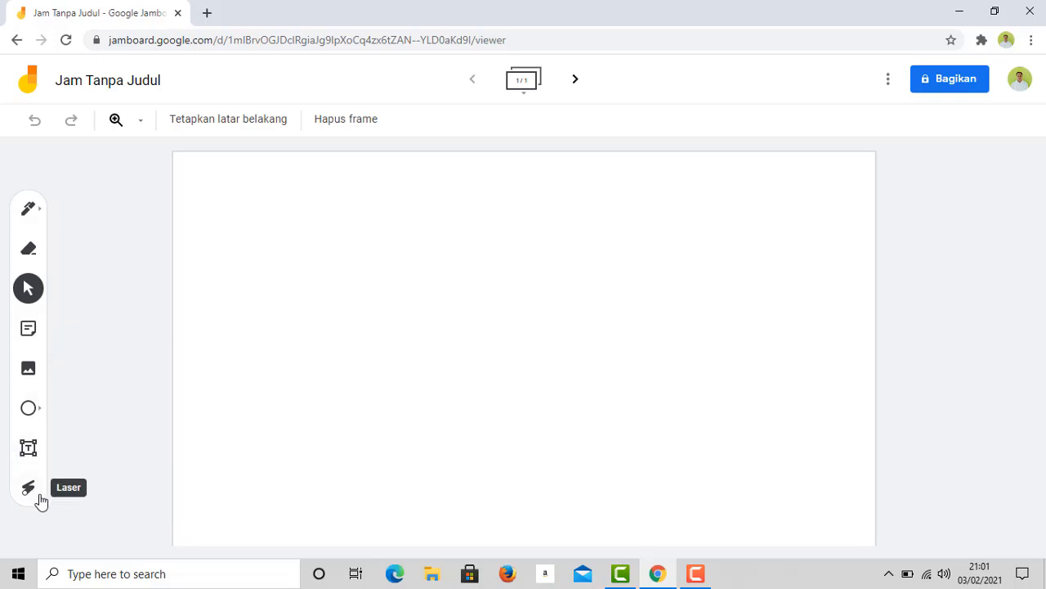
- Rename the jam from 'Jam Tanpa Judul' to 'Latihan'
{"action": "left_click", "coordinate": [158, 82]}
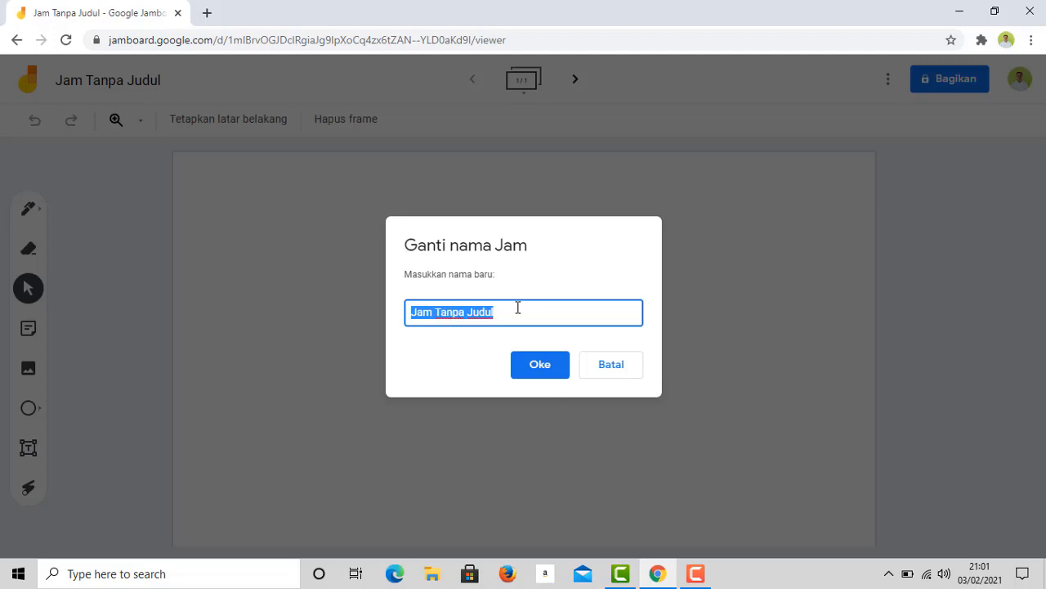
{"action": "type", "text": "Latihan"}
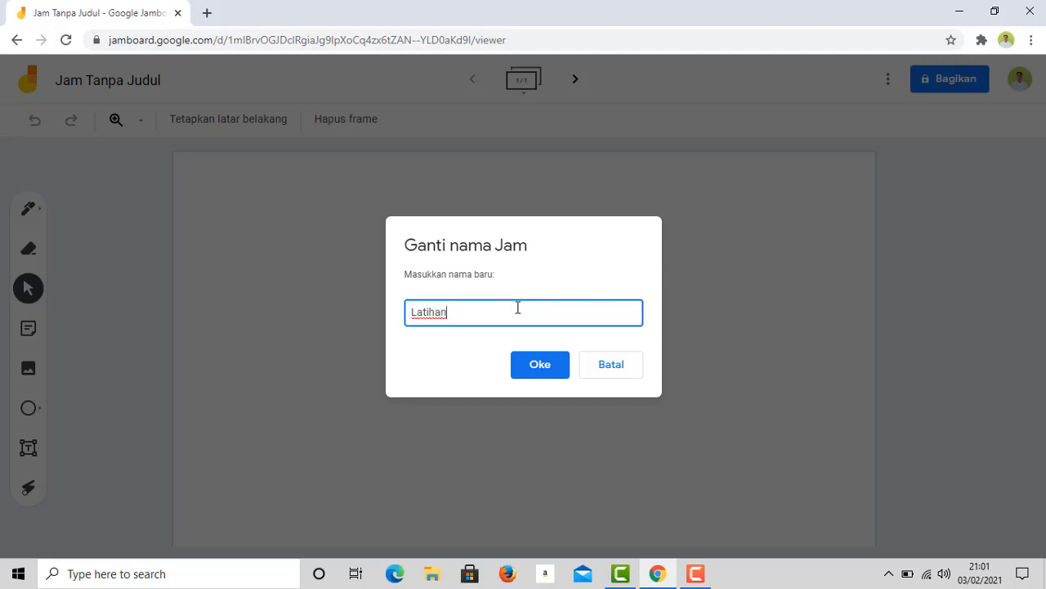
{"action": "left_click", "coordinate": [543, 374]}
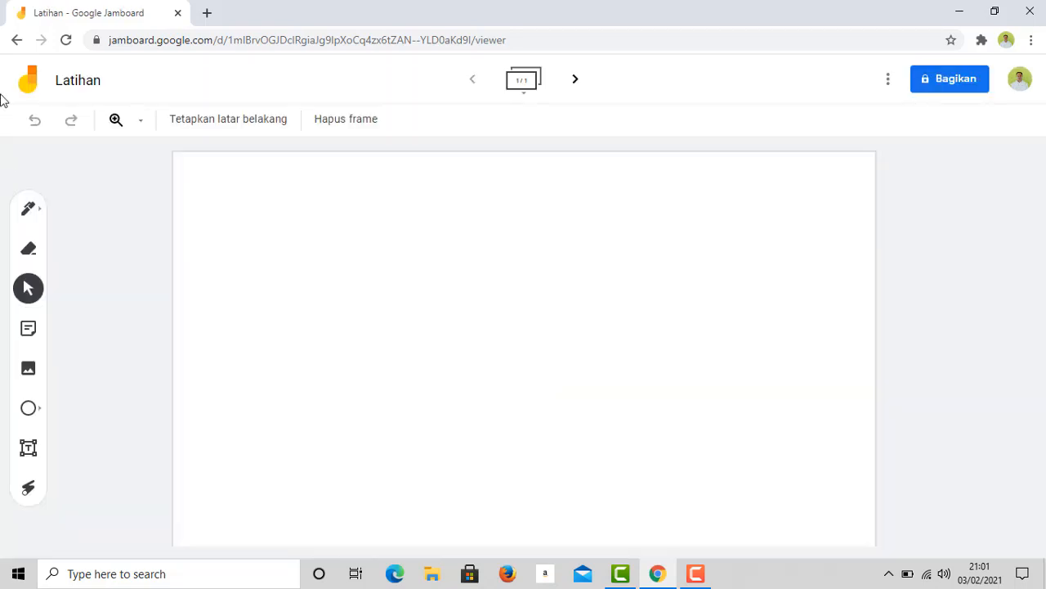
- Handwrite '2 + 3 = 5' with the pen across the top of the frame
{"action": "left_click", "coordinate": [43, 219]}
{"action": "left_click", "coordinate": [42, 219]}
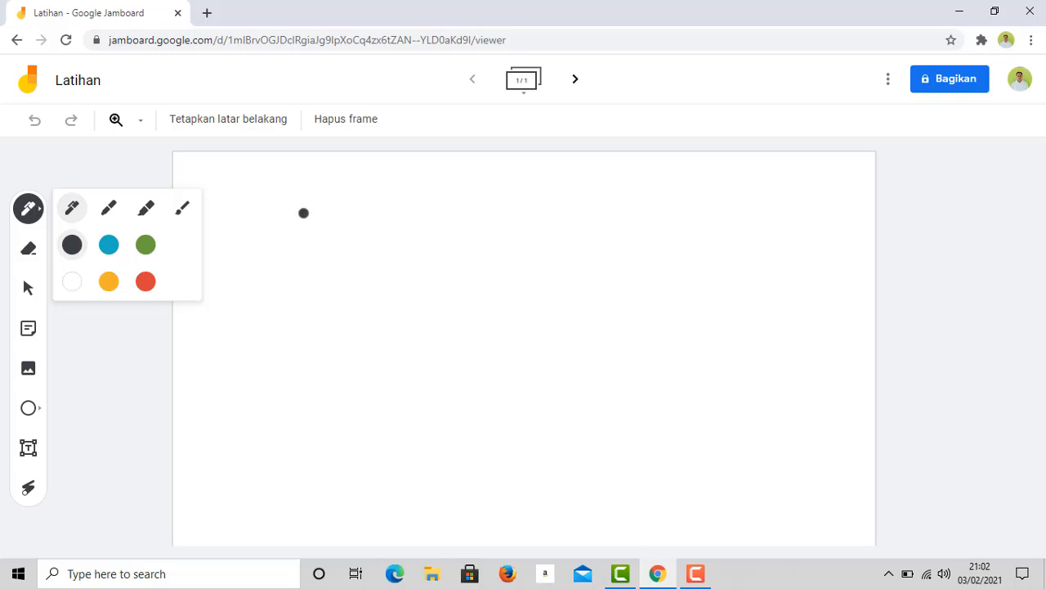
{"action": "mouse_move", "coordinate": [282, 210]}
{"action": "left_mouse_down"}
{"action": "mouse_move", "coordinate": [309, 215]}
{"action": "mouse_move", "coordinate": [303, 234]}
{"action": "mouse_move", "coordinate": [368, 241]}
{"action": "mouse_move", "coordinate": [403, 218]}
{"action": "mouse_move", "coordinate": [420, 237]}
{"action": "mouse_move", "coordinate": [398, 244]}
{"action": "left_mouse_up"}
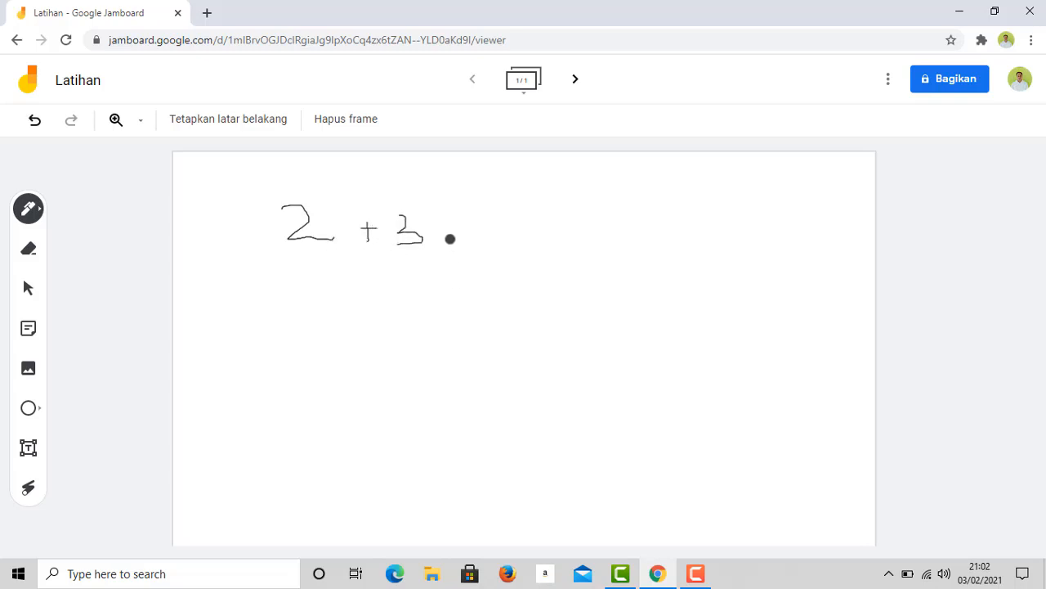
{"action": "mouse_move", "coordinate": [453, 220]}
{"action": "left_mouse_down"}
{"action": "mouse_move", "coordinate": [479, 220]}
{"action": "mouse_move", "coordinate": [478, 239]}
{"action": "mouse_move", "coordinate": [514, 229]}
{"action": "mouse_move", "coordinate": [505, 246]}
{"action": "mouse_move", "coordinate": [532, 220]}
{"action": "left_mouse_up"}
{"action": "left_click", "coordinate": [41, 214]}
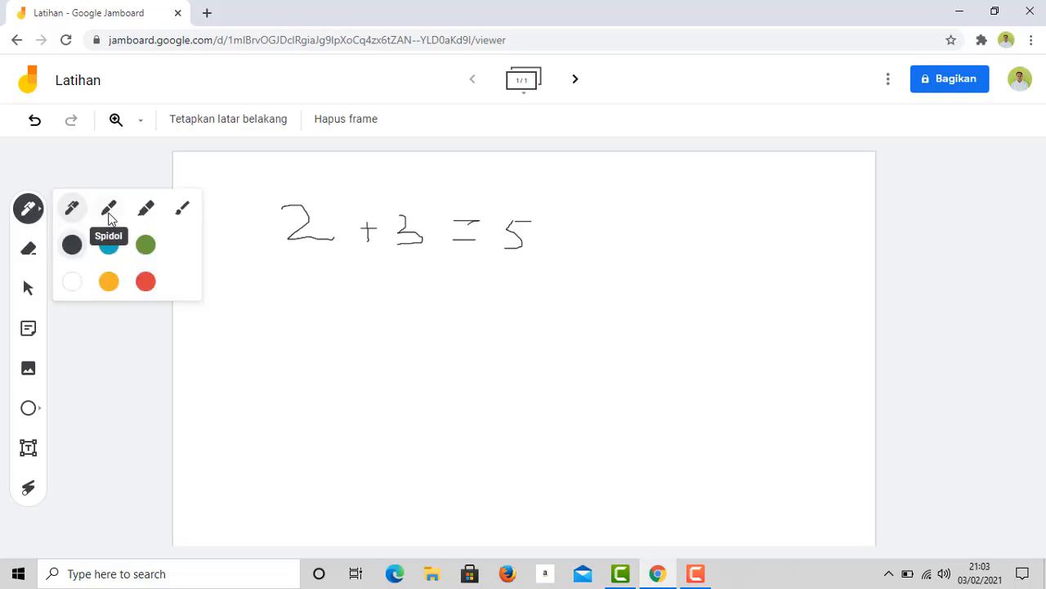
- Try the marker pen with two test strokes beside the 5, then undo them
{"action": "left_click", "coordinate": [108, 214]}
{"action": "left_click_drag", "start_coordinate": [569, 242], "coordinate": [672, 229]}
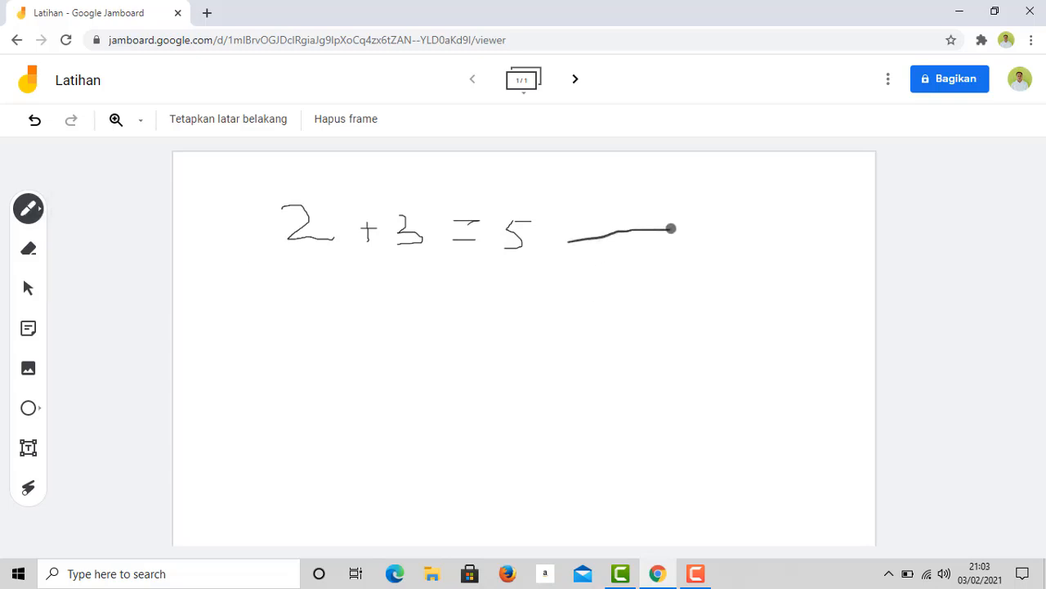
{"action": "left_click_drag", "start_coordinate": [618, 252], "coordinate": [689, 235]}
{"action": "left_click", "coordinate": [34, 120]}
{"action": "left_click", "coordinate": [34, 120]}
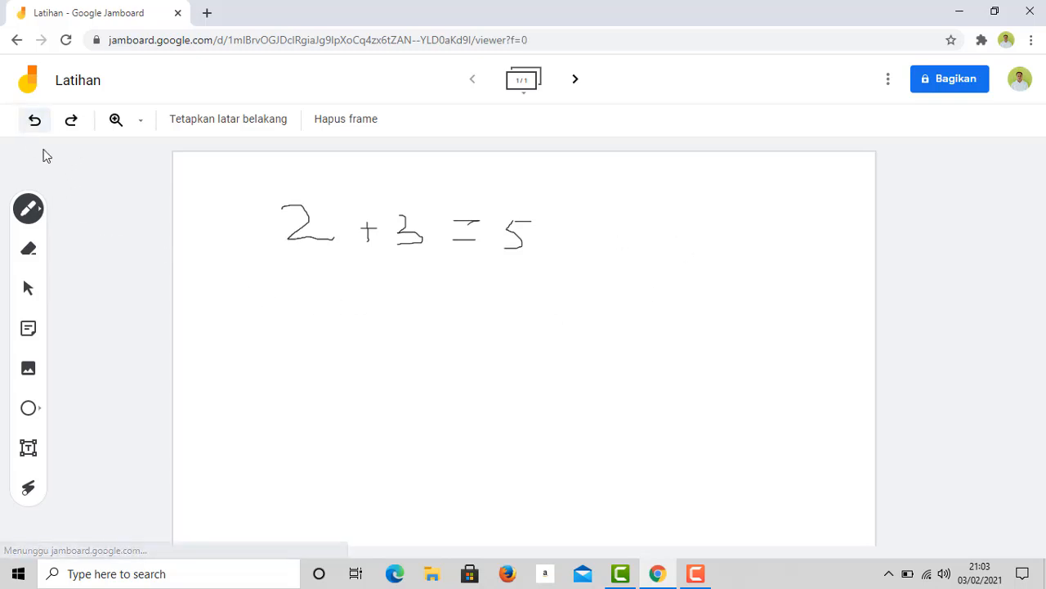
- Switch to the highlighter, draw three test strokes, and undo all three
{"action": "left_click", "coordinate": [45, 215]}
{"action": "left_click", "coordinate": [145, 214]}
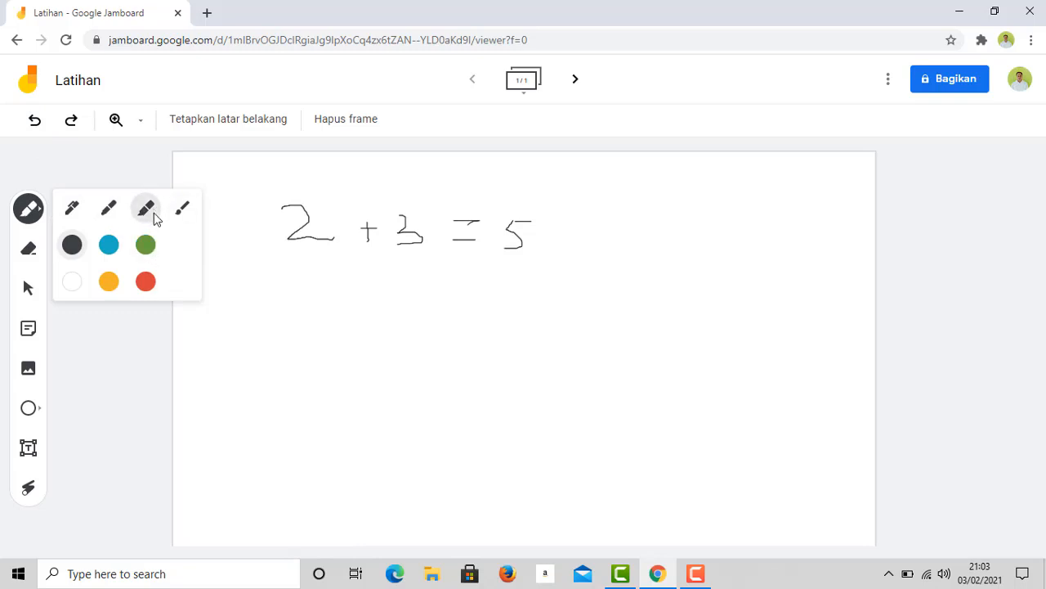
{"action": "mouse_move", "coordinate": [666, 210]}
{"action": "left_mouse_down"}
{"action": "mouse_move", "coordinate": [730, 204]}
{"action": "mouse_move", "coordinate": [730, 215]}
{"action": "left_mouse_up"}
{"action": "left_click_drag", "start_coordinate": [678, 236], "coordinate": [742, 234]}
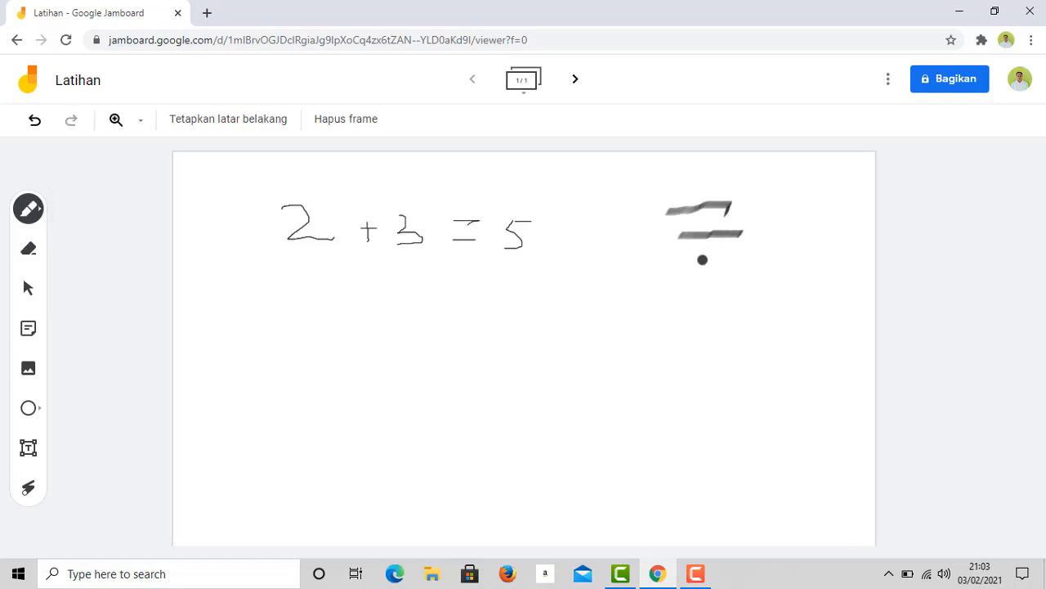
{"action": "left_click_drag", "start_coordinate": [695, 258], "coordinate": [741, 257]}
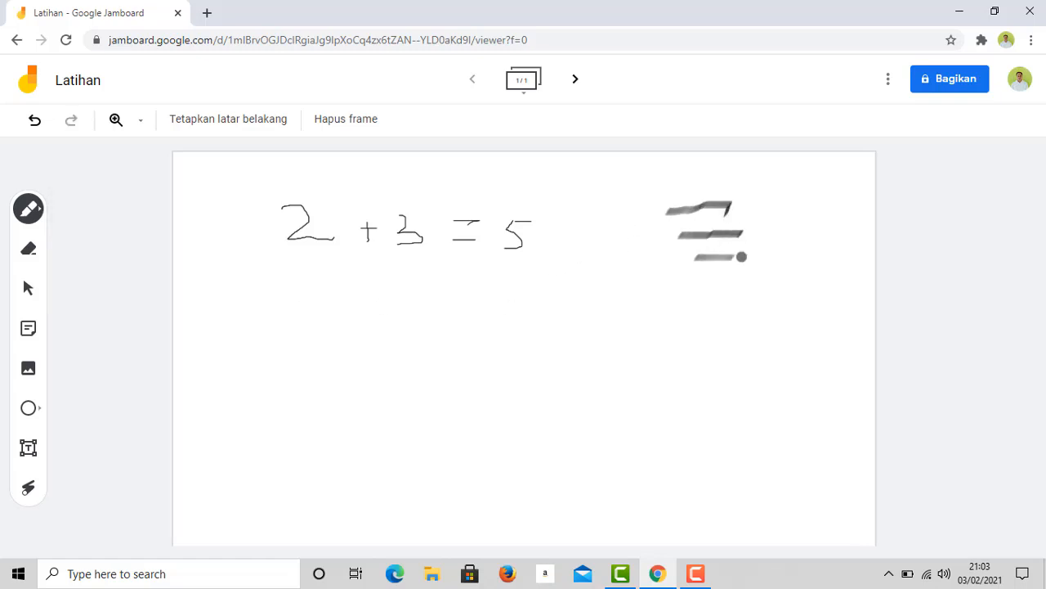
{"action": "left_click", "coordinate": [36, 123]}
{"action": "left_click", "coordinate": [38, 127]}
{"action": "left_click", "coordinate": [38, 130]}
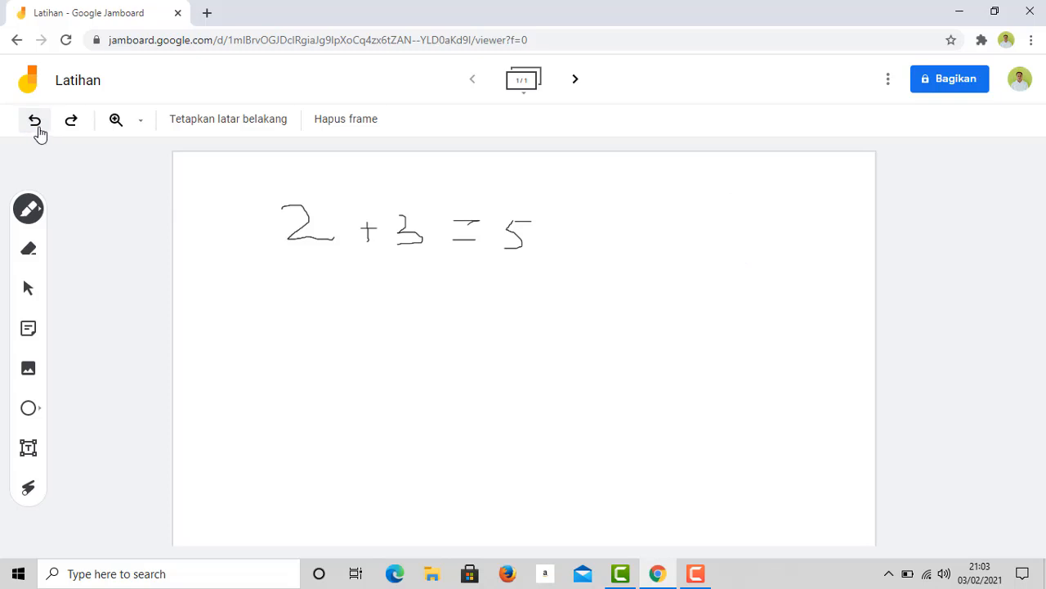
{"action": "left_click", "coordinate": [43, 219]}
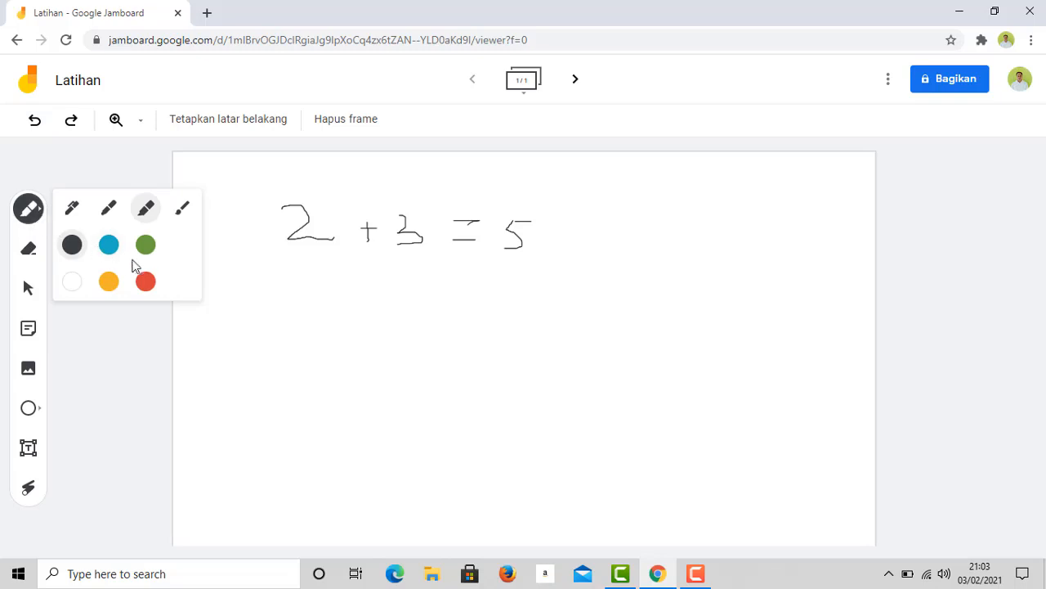
- Change the ink to red and undo the two red test strokes
{"action": "left_click", "coordinate": [145, 284]}
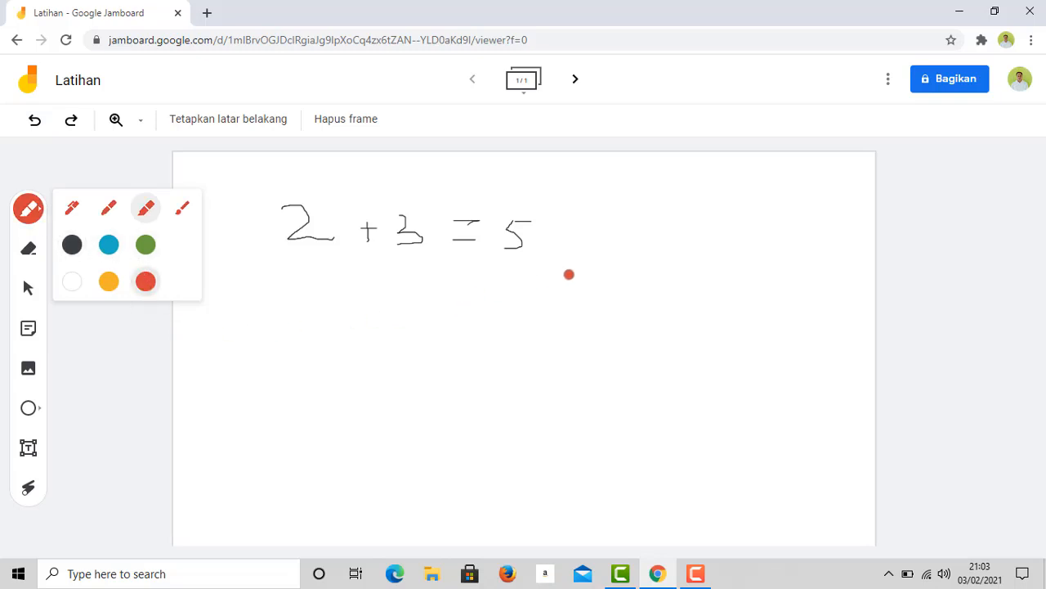
{"action": "left_click_drag", "start_coordinate": [674, 220], "coordinate": [740, 204]}
{"action": "left_click_drag", "start_coordinate": [696, 235], "coordinate": [743, 225]}
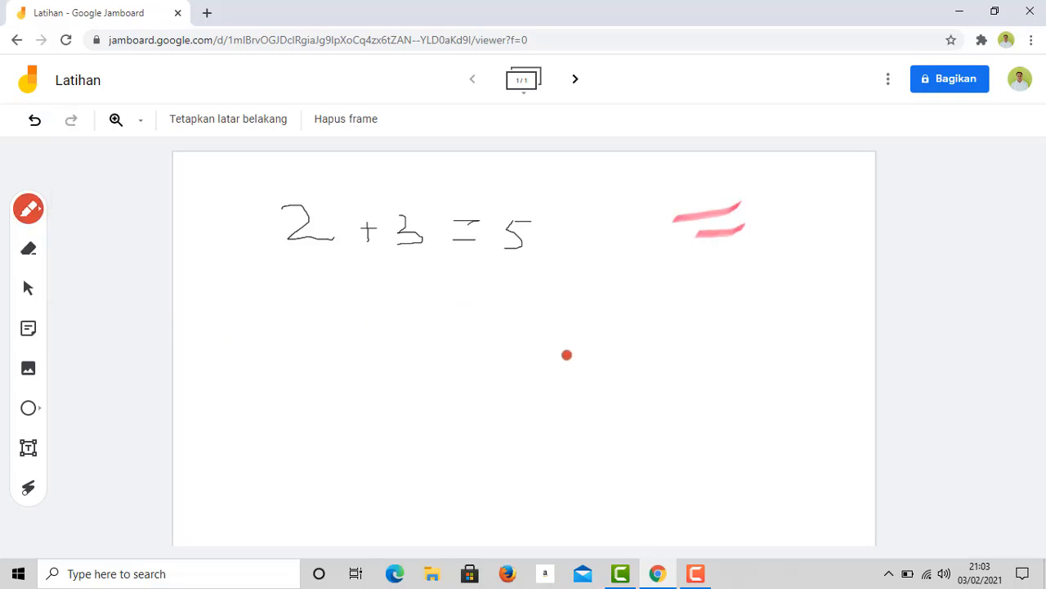
{"action": "left_click", "coordinate": [34, 121]}
{"action": "left_click", "coordinate": [34, 121]}
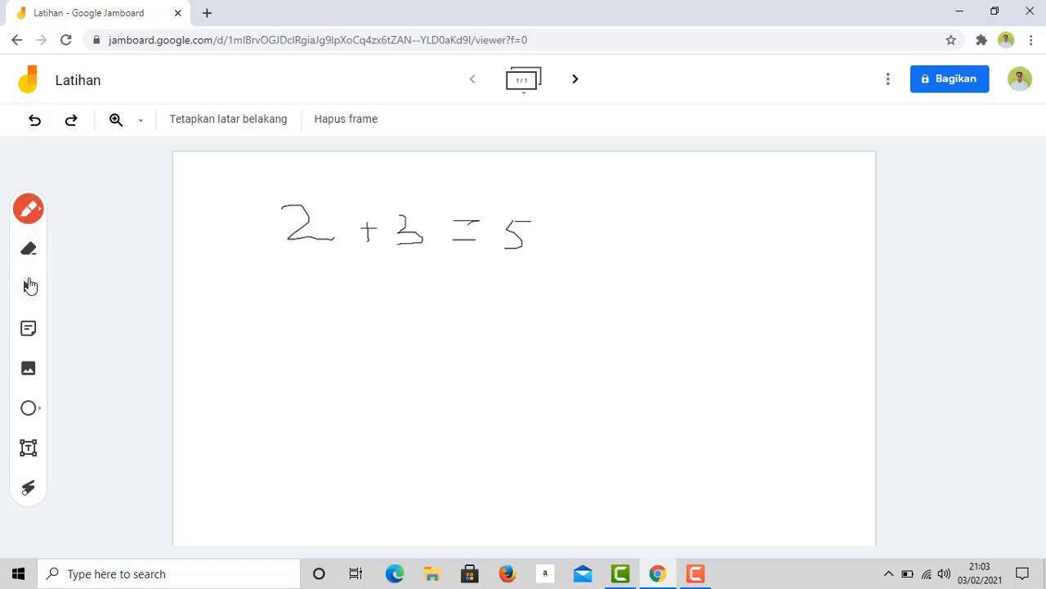
- Set the pen to the first pen type and draw a short red line
{"action": "left_click", "coordinate": [28, 287]}
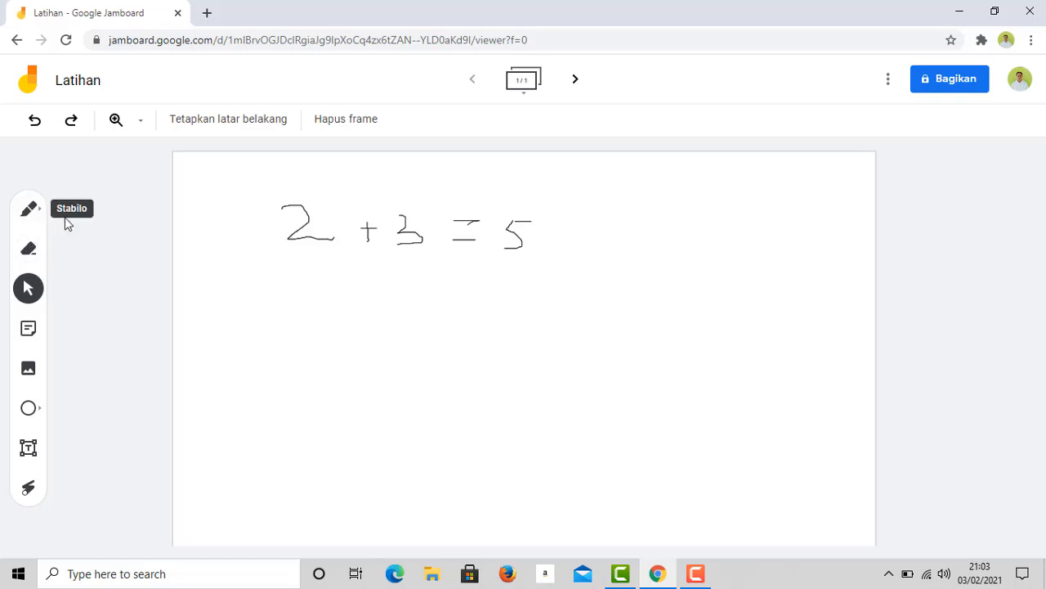
{"action": "left_click", "coordinate": [43, 218]}
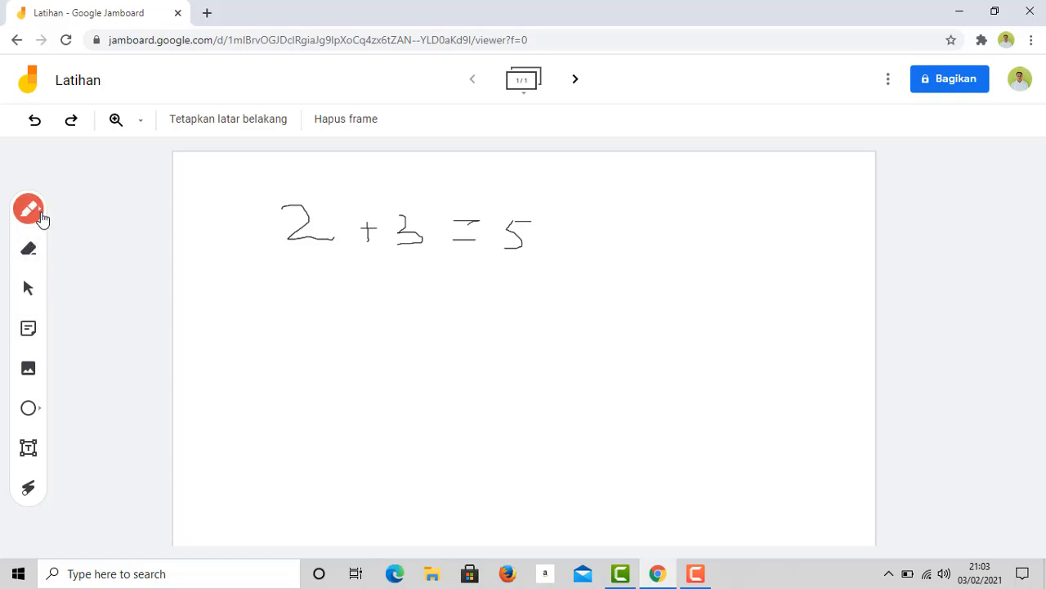
{"action": "left_click", "coordinate": [41, 215]}
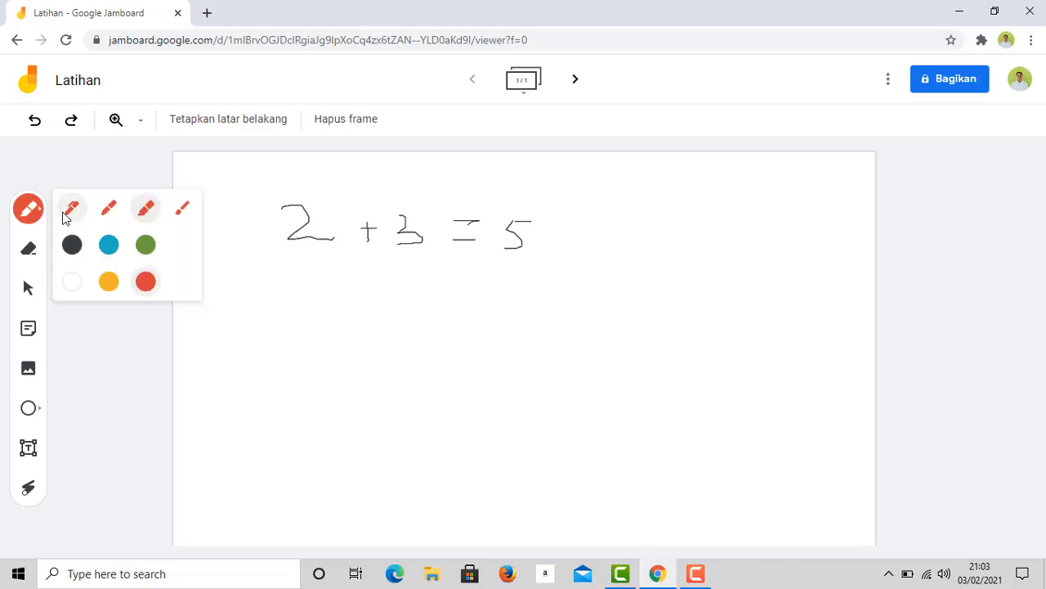
{"action": "left_click", "coordinate": [65, 212]}
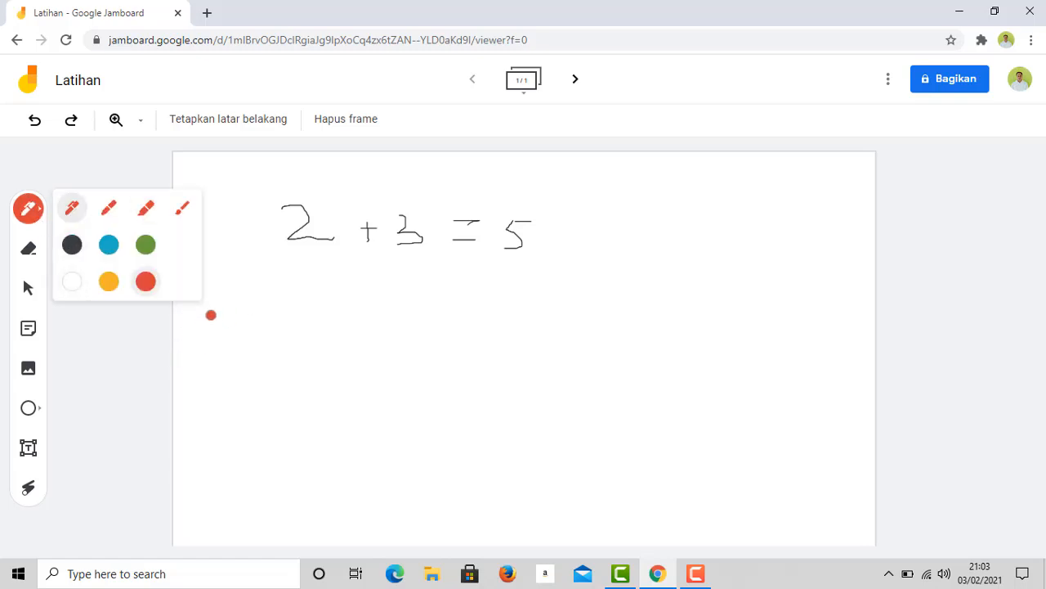
{"action": "left_click_drag", "start_coordinate": [215, 303], "coordinate": [271, 302]}
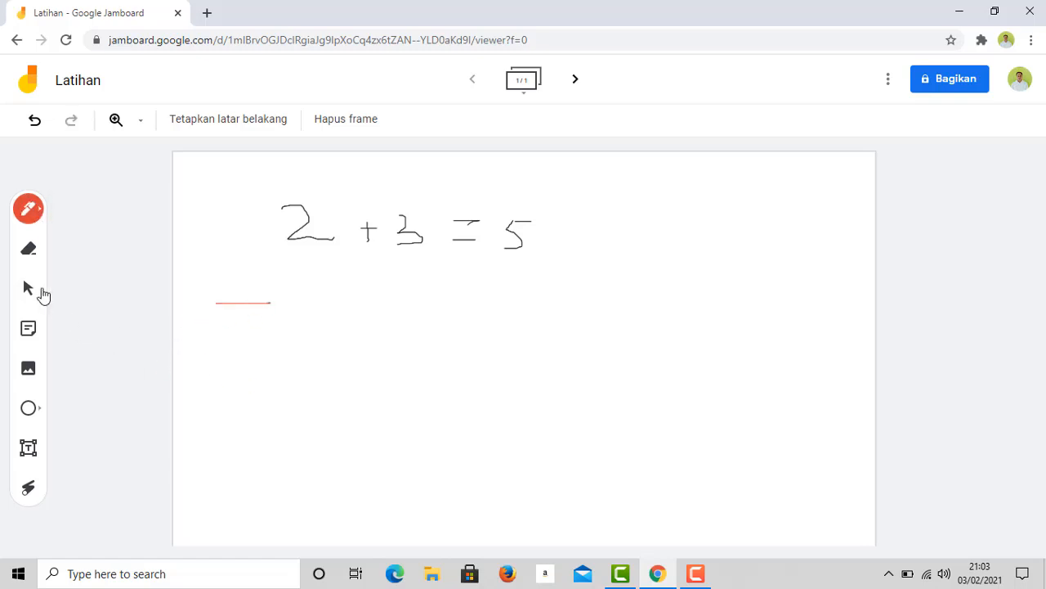
- Erase the short red line below the equation and switch to the Select tool
{"action": "left_click", "coordinate": [27, 248]}
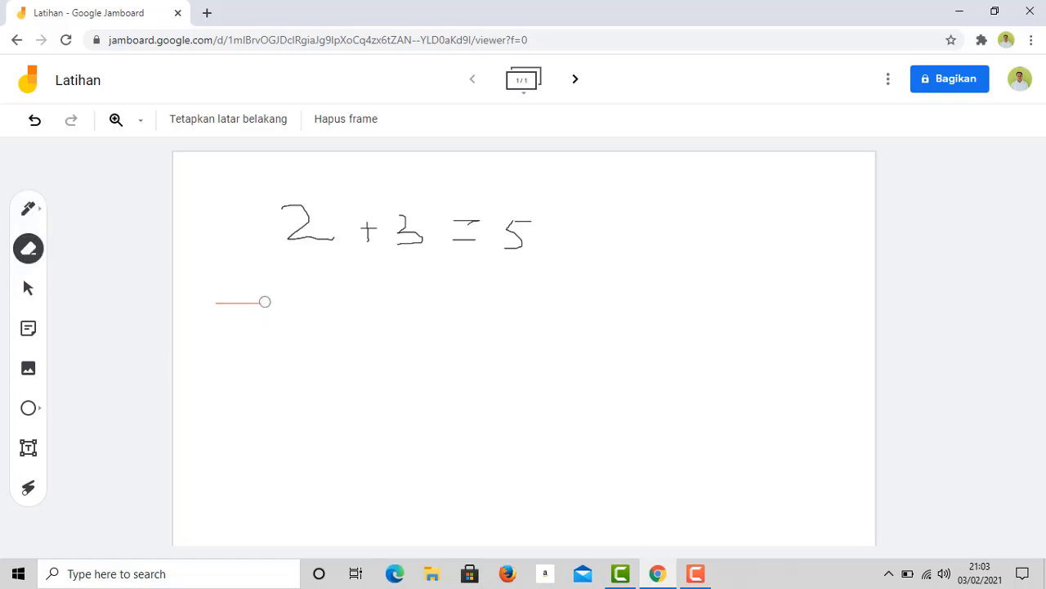
{"action": "left_click_drag", "start_coordinate": [271, 303], "coordinate": [213, 299]}
{"action": "left_click", "coordinate": [28, 291]}
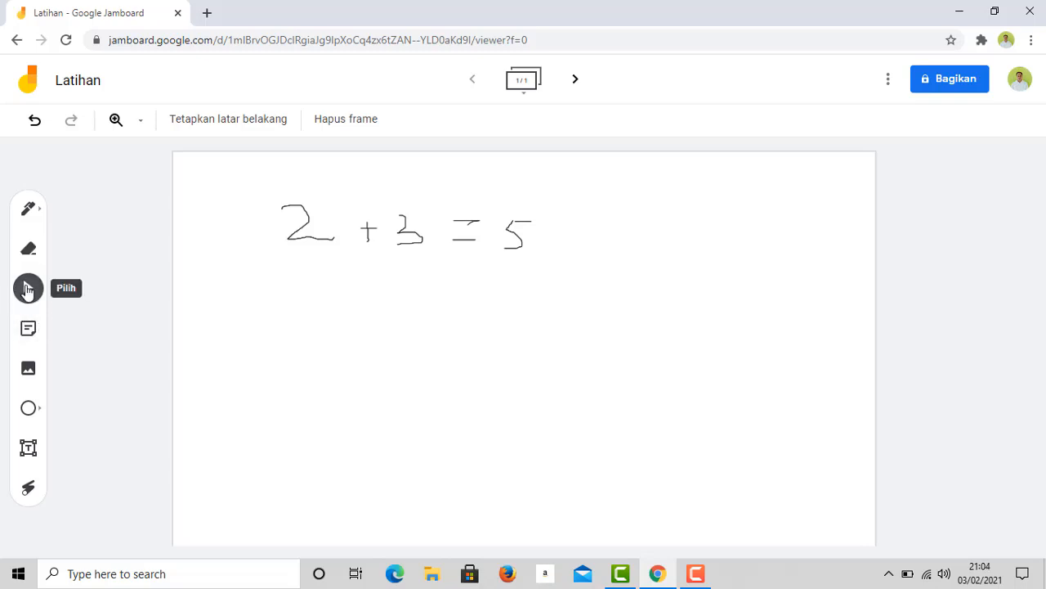
{"action": "left_click", "coordinate": [40, 217]}
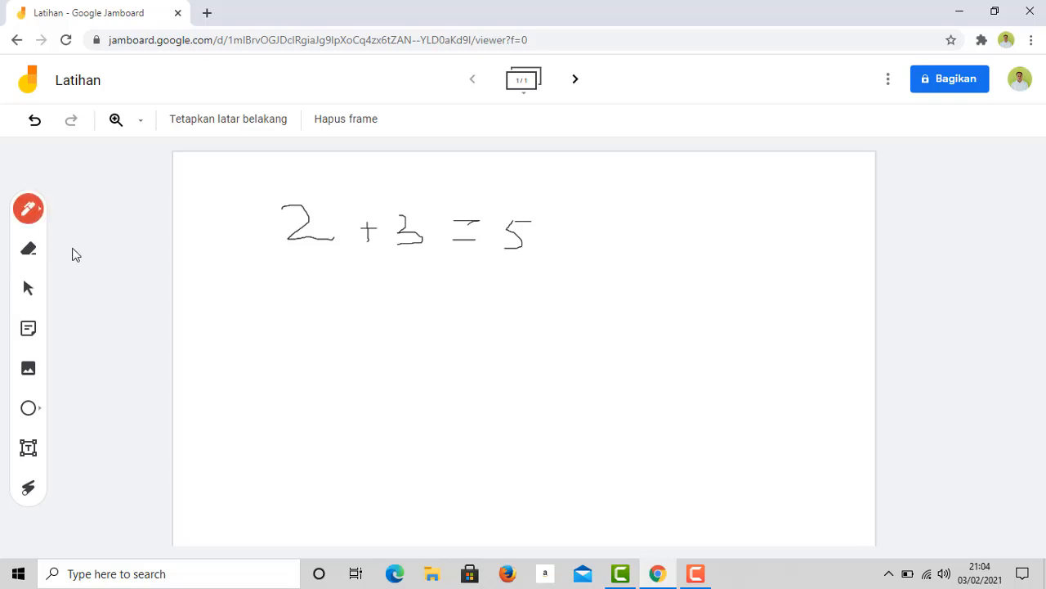
{"action": "left_click", "coordinate": [28, 289]}
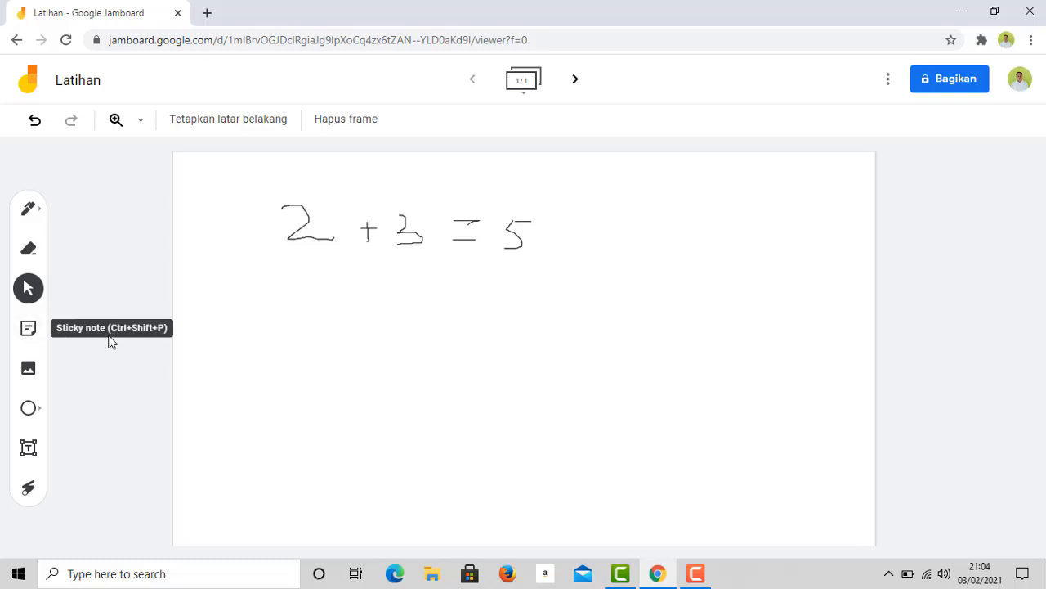
- Add a yellow 'halaman' sticky note and move it below the equation's left end
{"action": "left_click", "coordinate": [30, 335]}
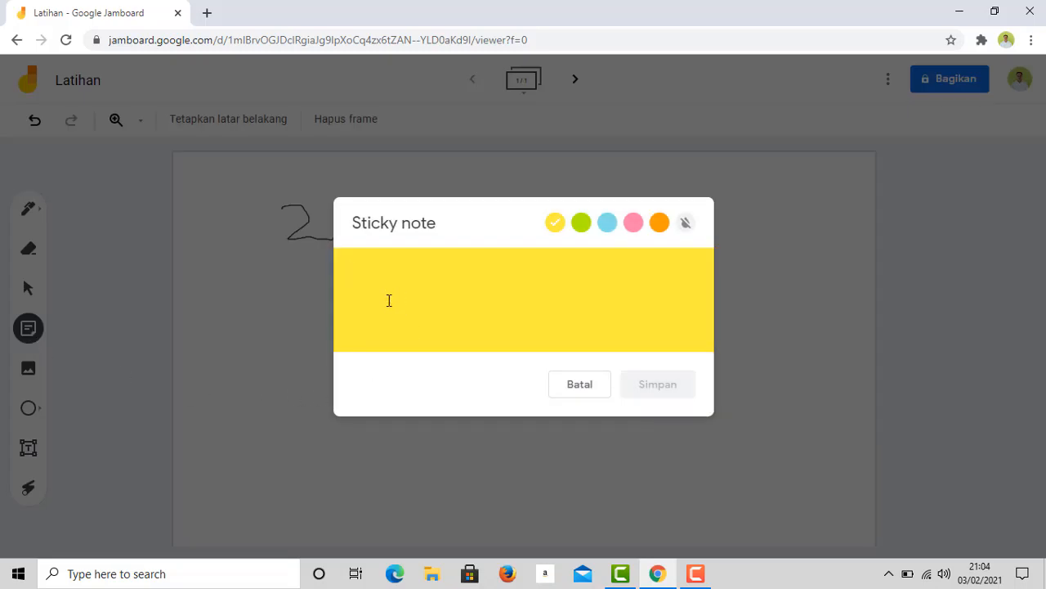
{"action": "type", "text": "halaman"}
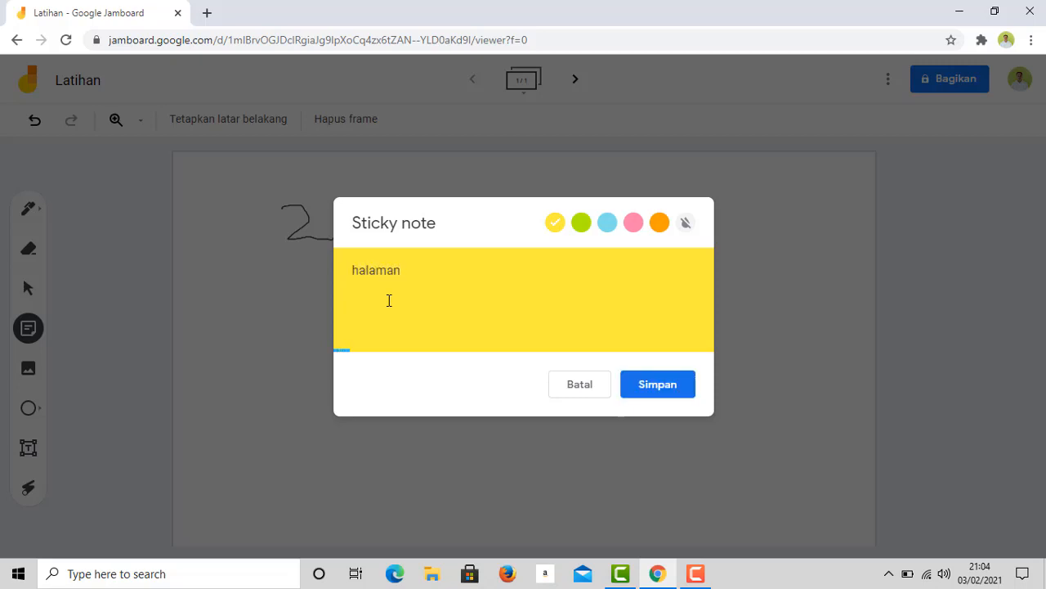
{"action": "left_click", "coordinate": [662, 390]}
{"action": "left_click", "coordinate": [511, 470]}
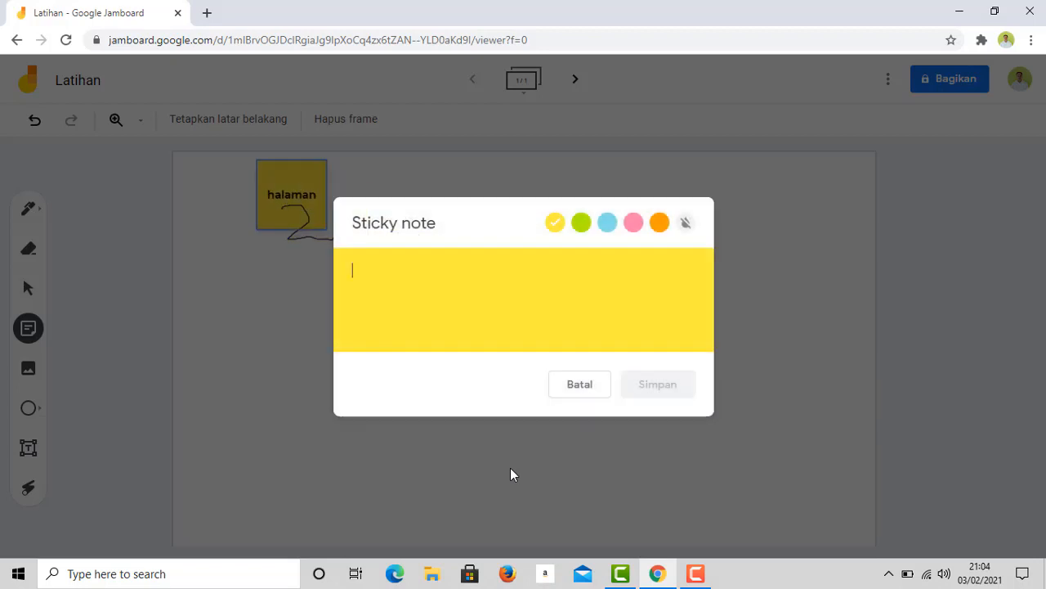
{"action": "left_click", "coordinate": [288, 209]}
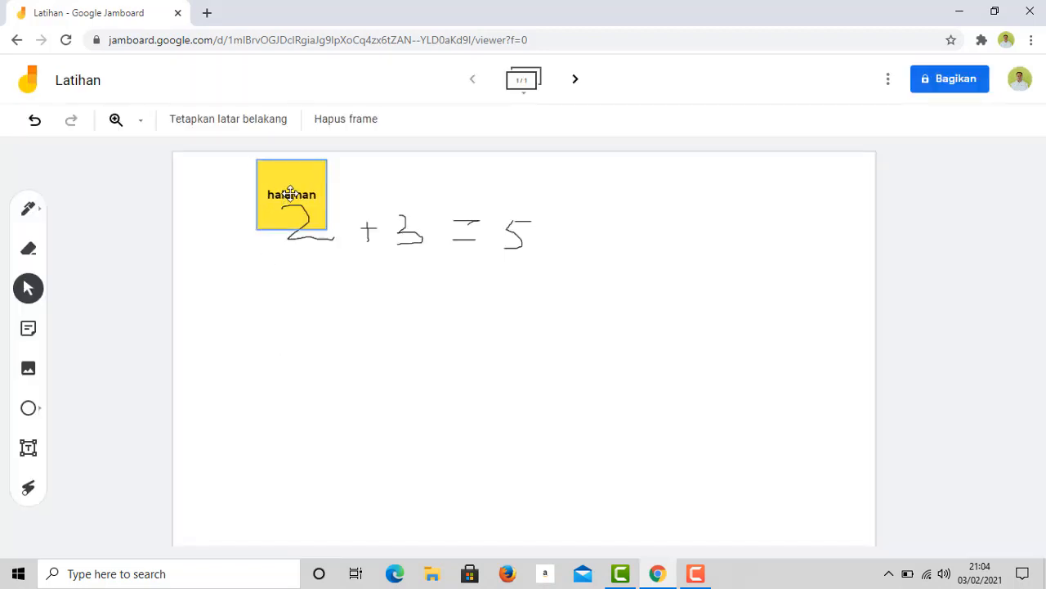
{"action": "left_click_drag", "start_coordinate": [272, 200], "coordinate": [280, 321]}
{"action": "left_click", "coordinate": [232, 449]}
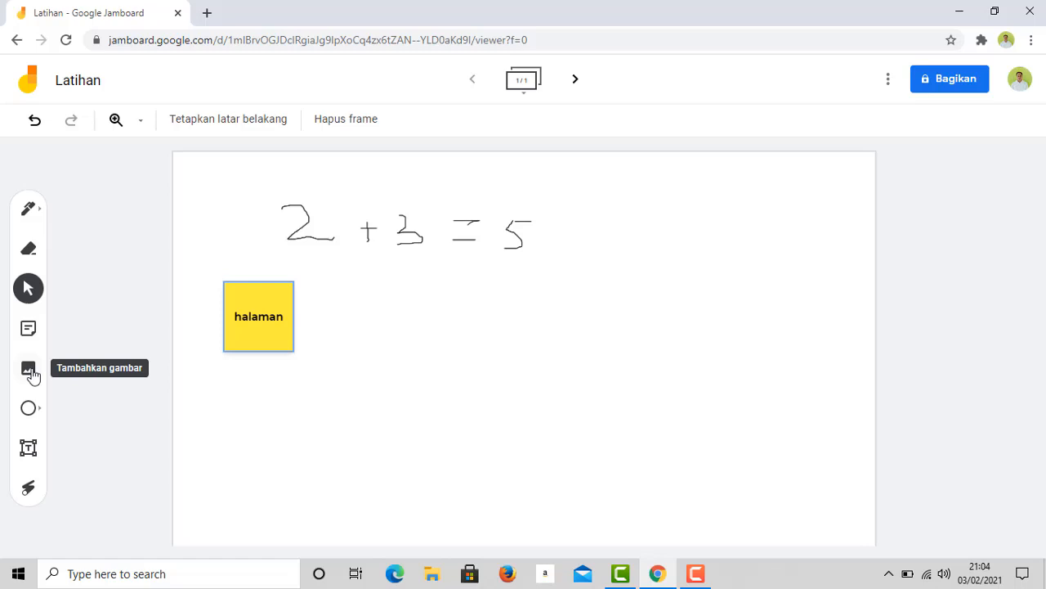
- Open the add-image dialog and browse its URL, Google Drive and Google Photos sources
{"action": "left_click", "coordinate": [29, 369]}
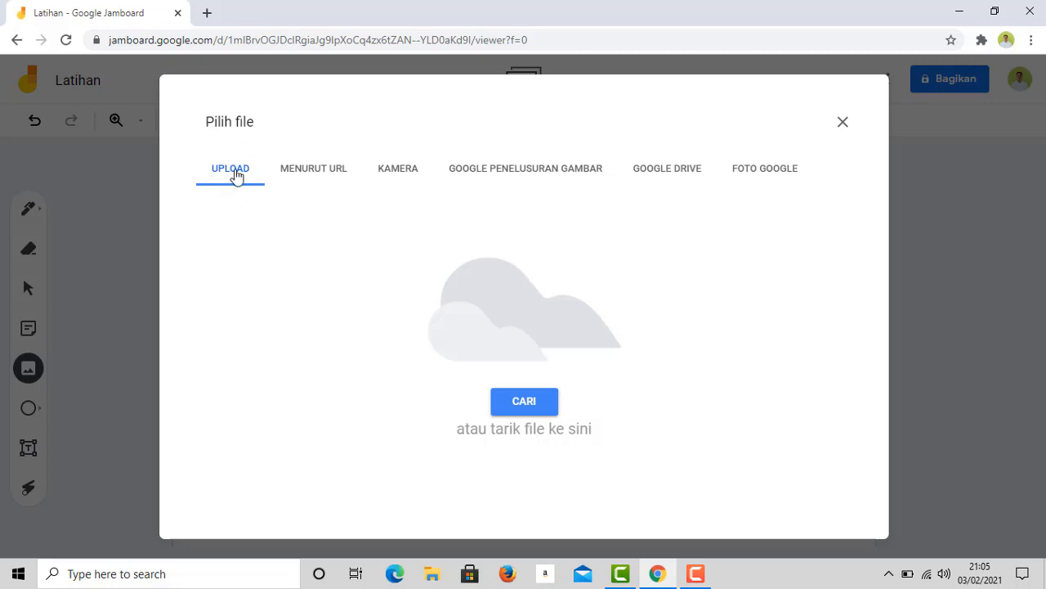
{"action": "left_click", "coordinate": [315, 180]}
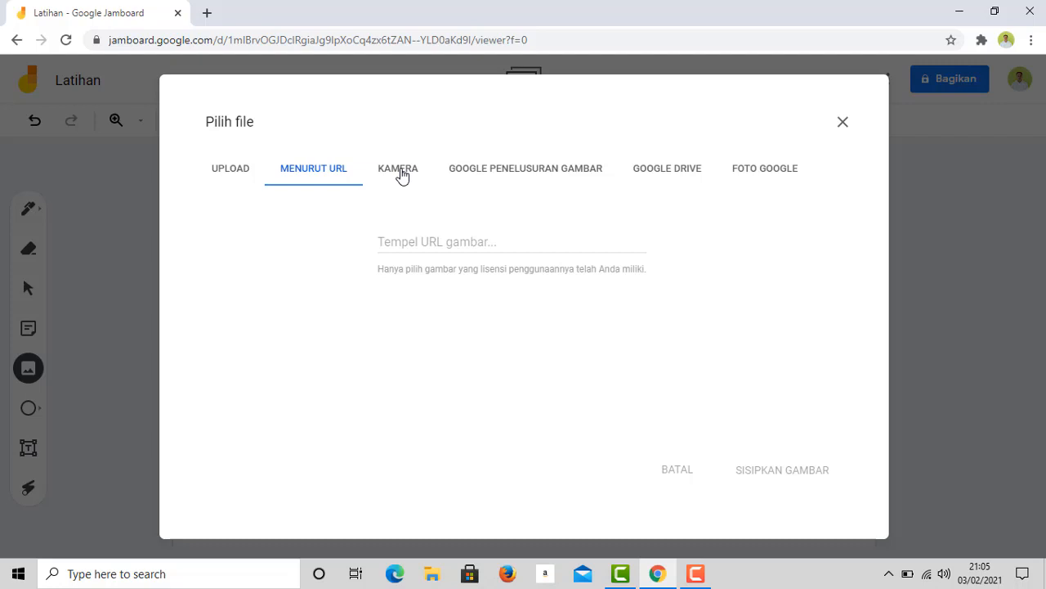
{"action": "left_click", "coordinate": [527, 171]}
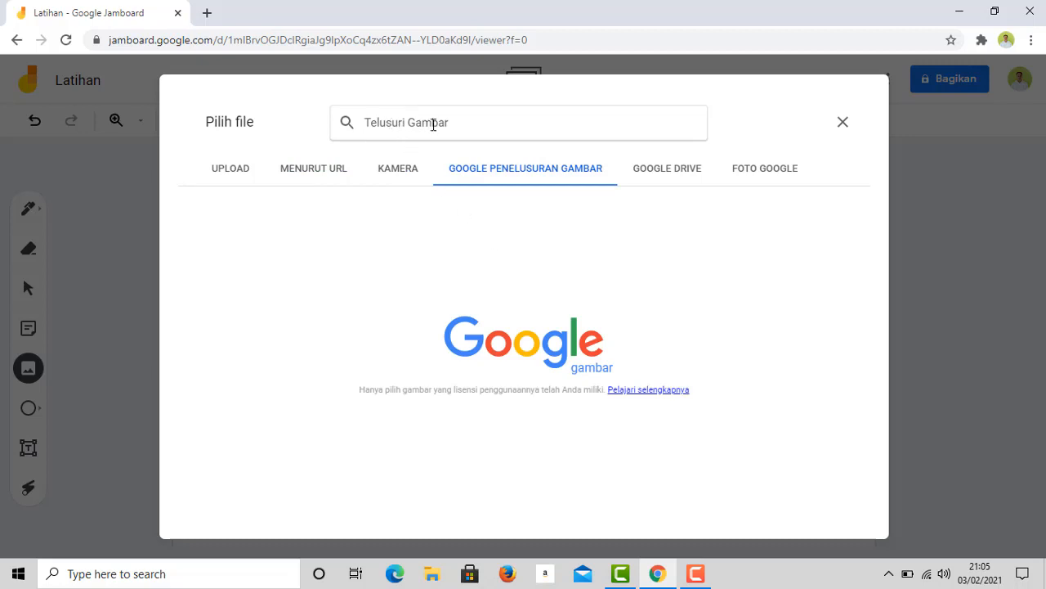
{"action": "left_click", "coordinate": [658, 172]}
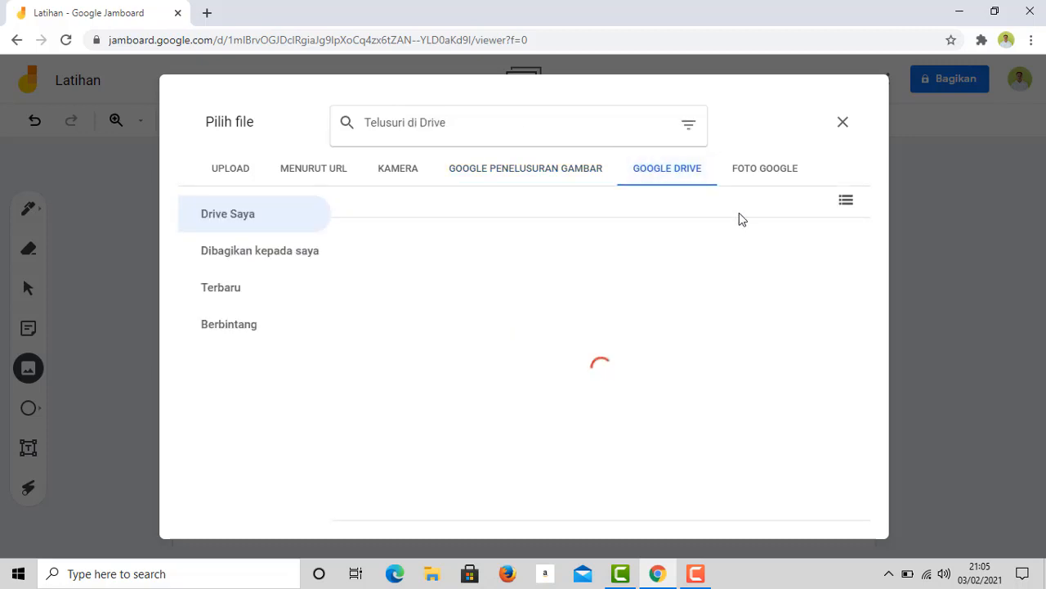
{"action": "left_click", "coordinate": [762, 172]}
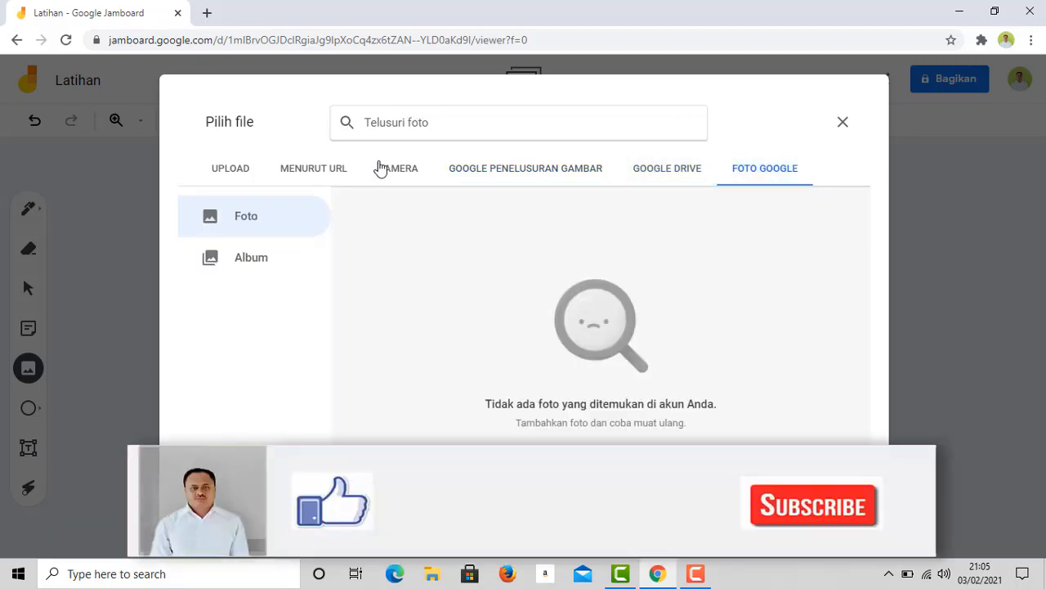
- Return to Google image search and enter 'ayam' as the search term
{"action": "left_click", "coordinate": [458, 167]}
{"action": "left_click", "coordinate": [457, 124]}
{"action": "type", "text": "aya"}
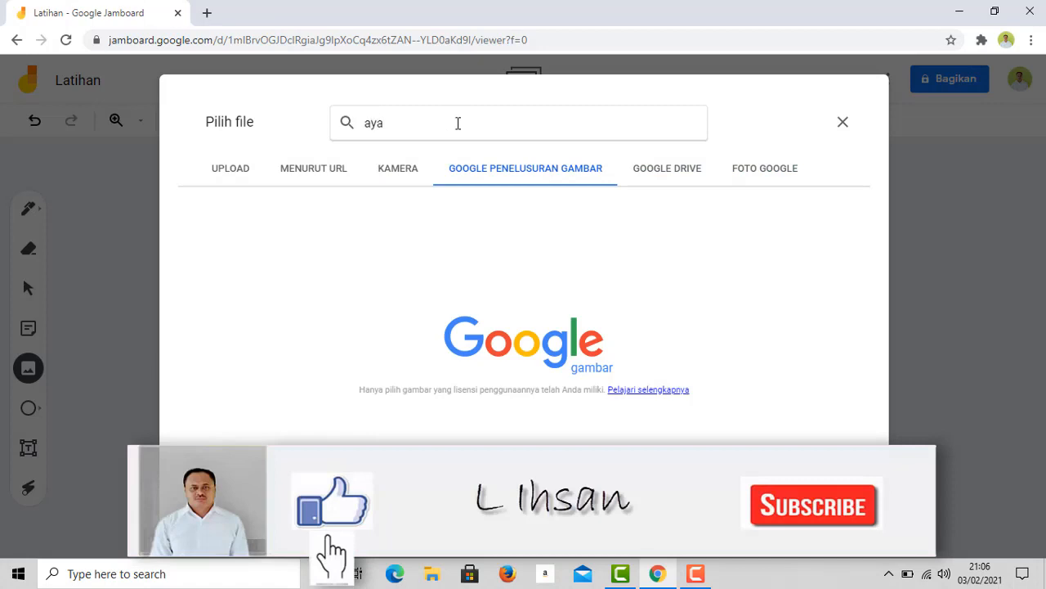
{"action": "type", "text": "m"}
- Search 'ayam' and insert the rooster-in-the-grass photo with SISIPKAN
{"action": "left_click", "coordinate": [358, 154]}
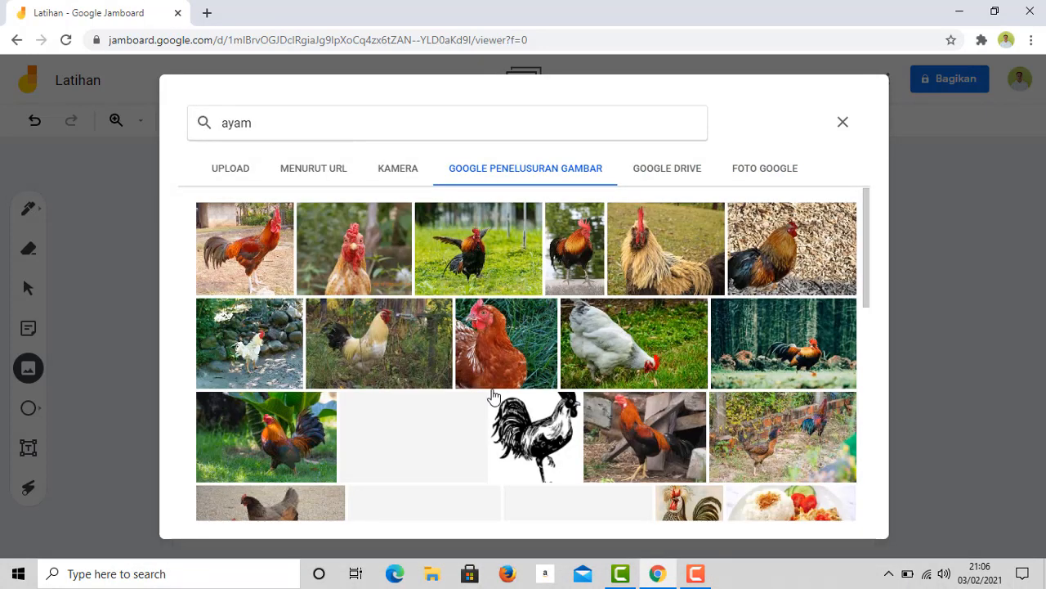
{"action": "left_click", "coordinate": [296, 433]}
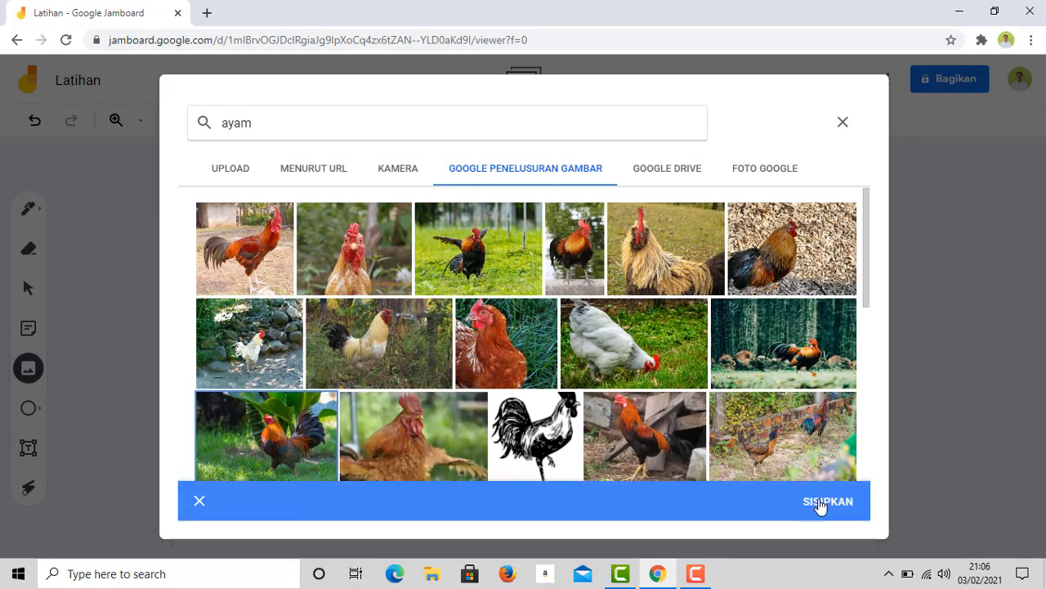
{"action": "left_click", "coordinate": [821, 507]}
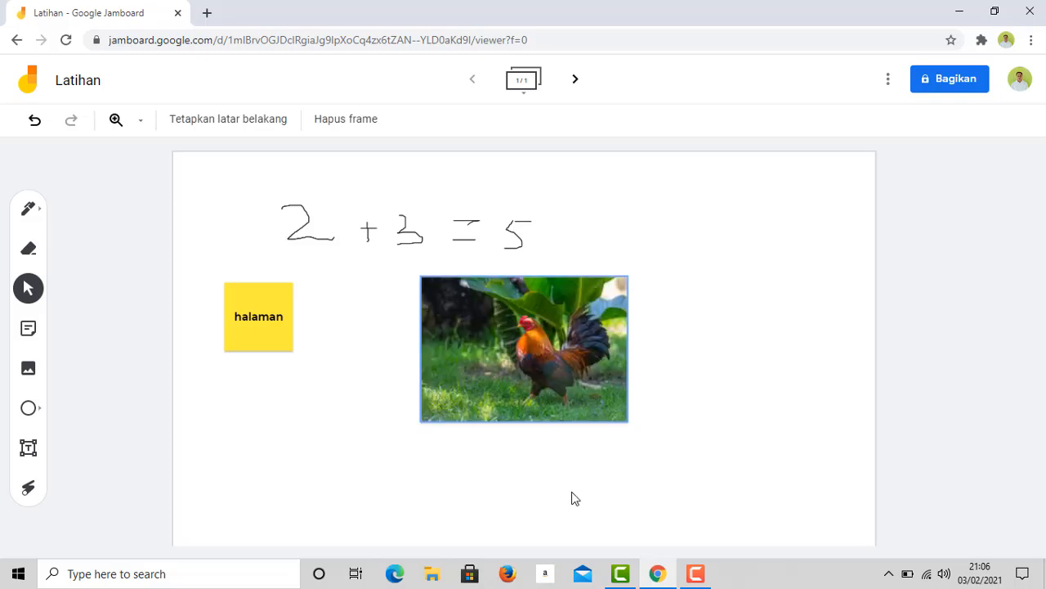
- Remove the halaman sticky note and set the rooster photo at the left, directly under 2 + 3 = 5
{"action": "left_click", "coordinate": [497, 341]}
{"action": "left_click_drag", "start_coordinate": [544, 319], "coordinate": [324, 403]}
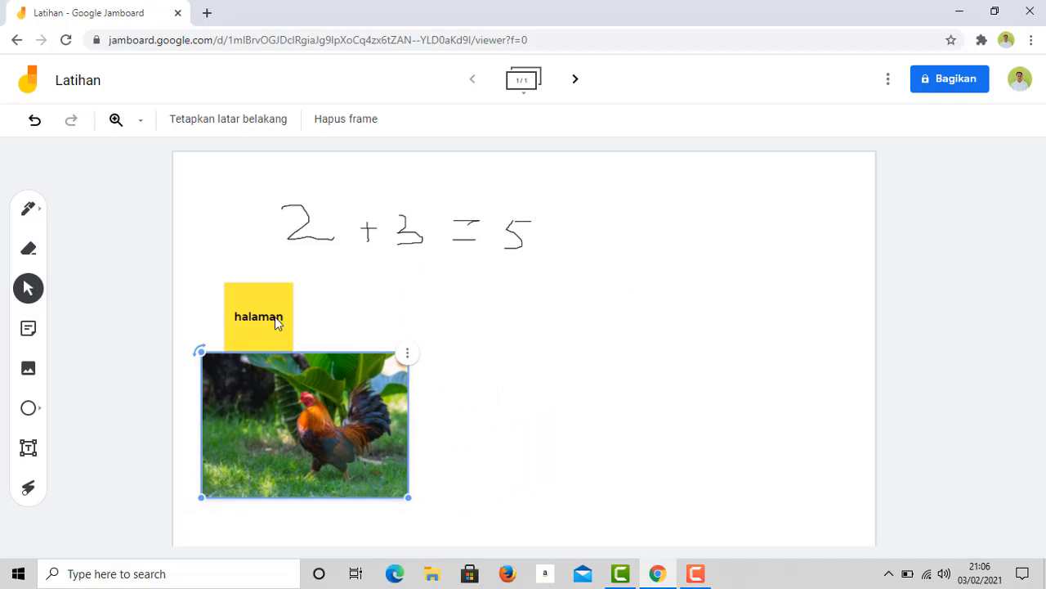
{"action": "left_click", "coordinate": [275, 319]}
{"action": "left_click", "coordinate": [298, 286]}
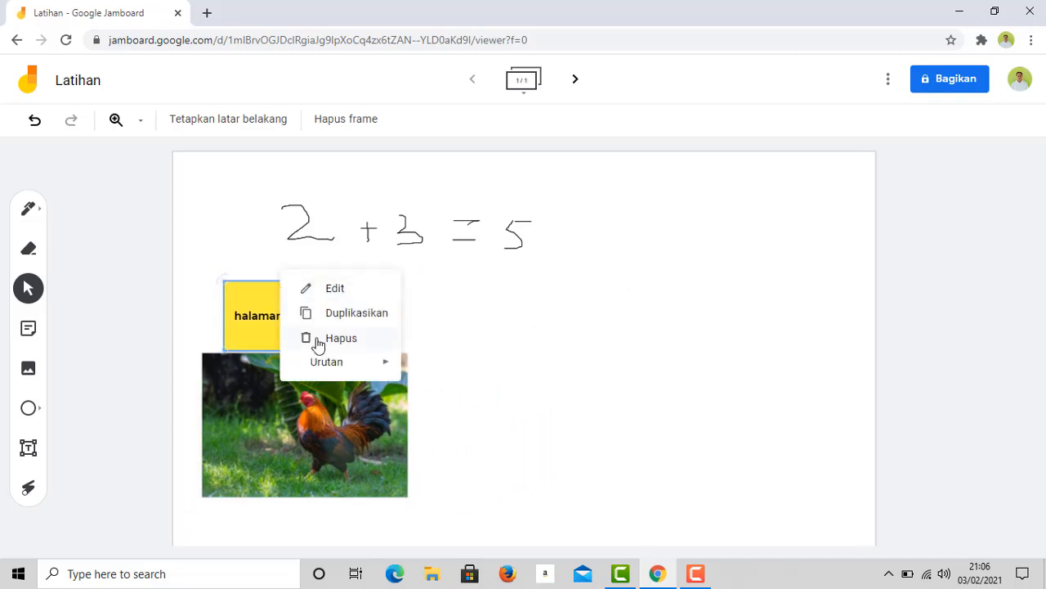
{"action": "left_click", "coordinate": [336, 341]}
{"action": "left_click", "coordinate": [304, 414]}
{"action": "left_click_drag", "start_coordinate": [304, 413], "coordinate": [302, 346]}
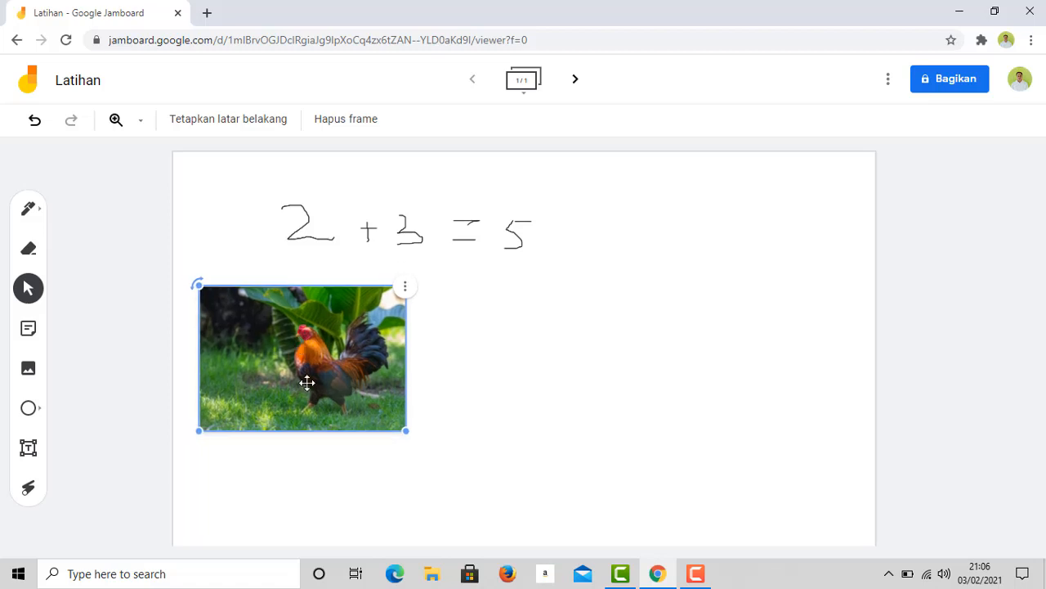
- Add a sticky note reading 'Ayam Pejatan' to the board, discarding the extra empty note
{"action": "left_click", "coordinate": [28, 331]}
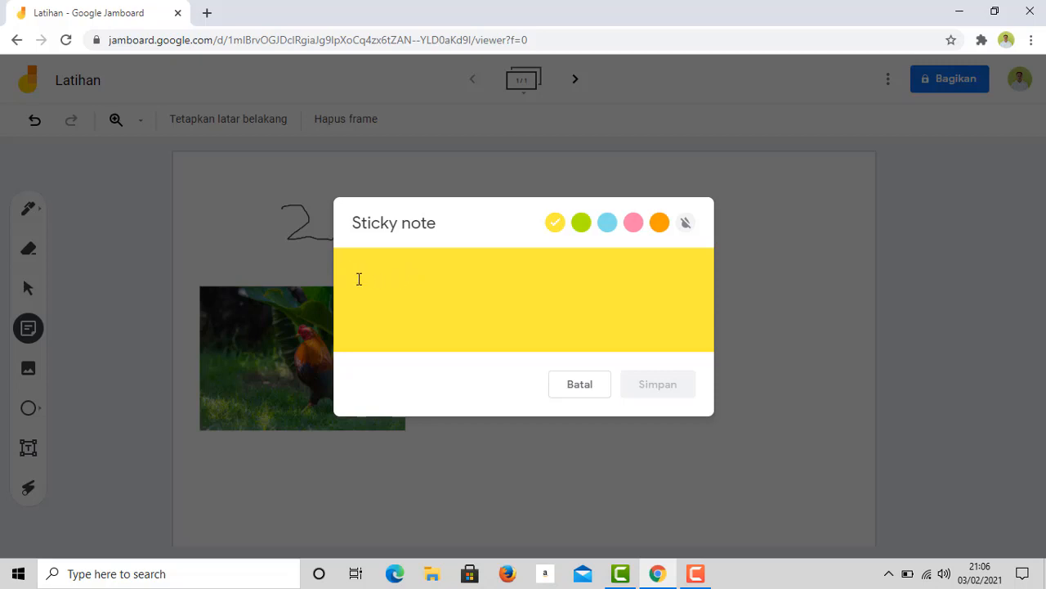
{"action": "type", "text": "Ayam"}
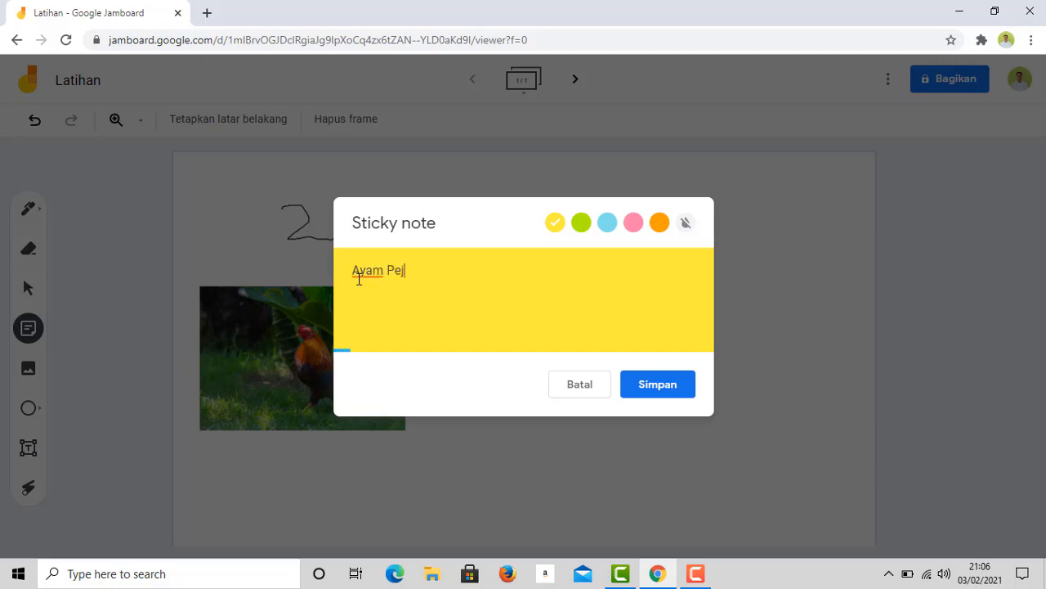
{"action": "type", "text": "Pejatan"}
{"action": "left_click", "coordinate": [653, 391]}
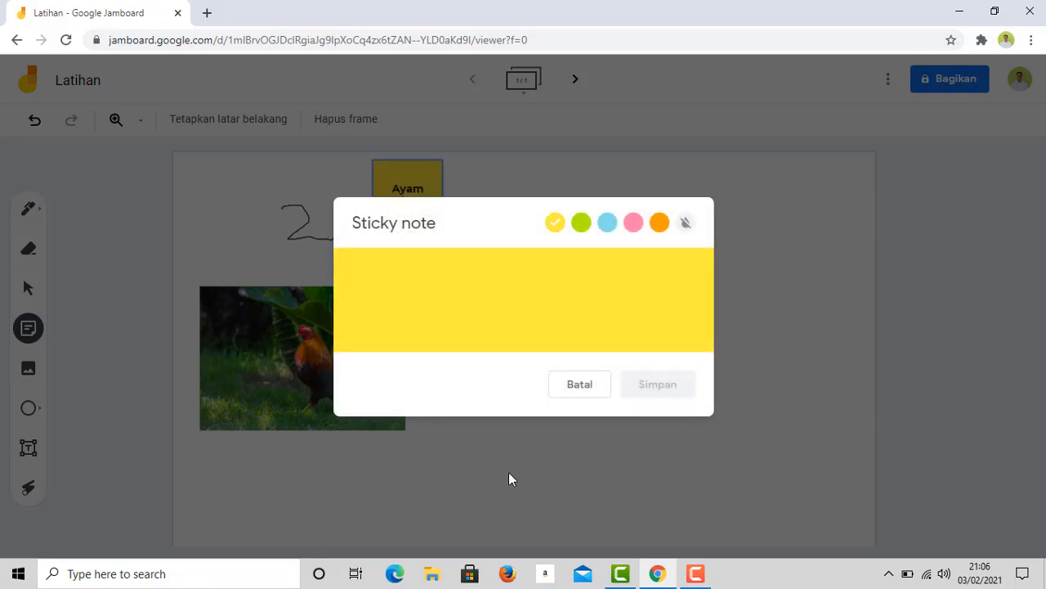
{"action": "left_click", "coordinate": [508, 478]}
- Position the Ayam Pejatan note over the rooster photo's bottom-right corner
{"action": "left_click", "coordinate": [411, 198]}
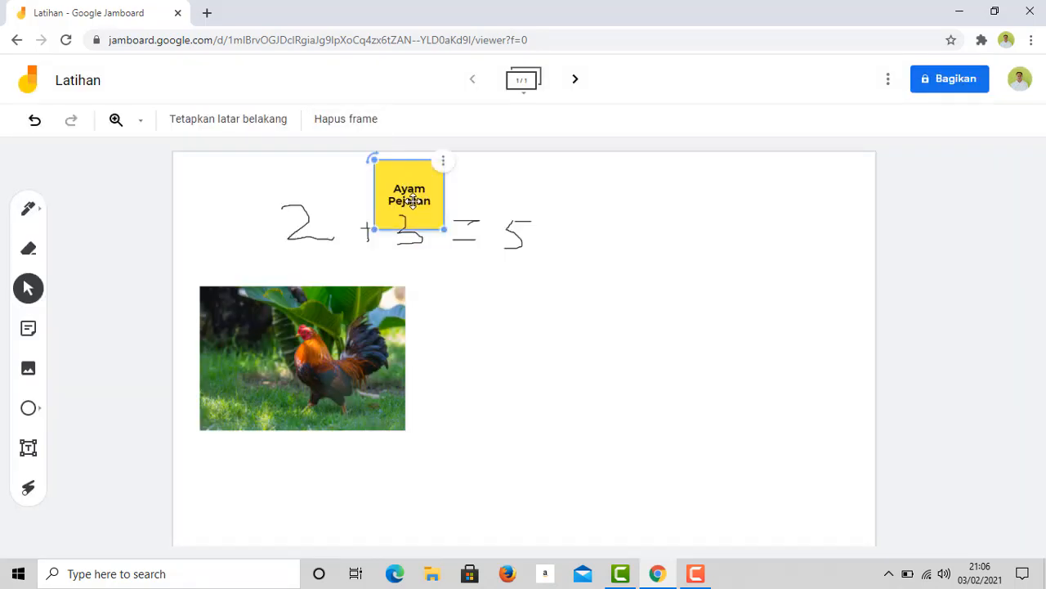
{"action": "left_click_drag", "start_coordinate": [411, 198], "coordinate": [398, 449]}
{"action": "left_click", "coordinate": [502, 455]}
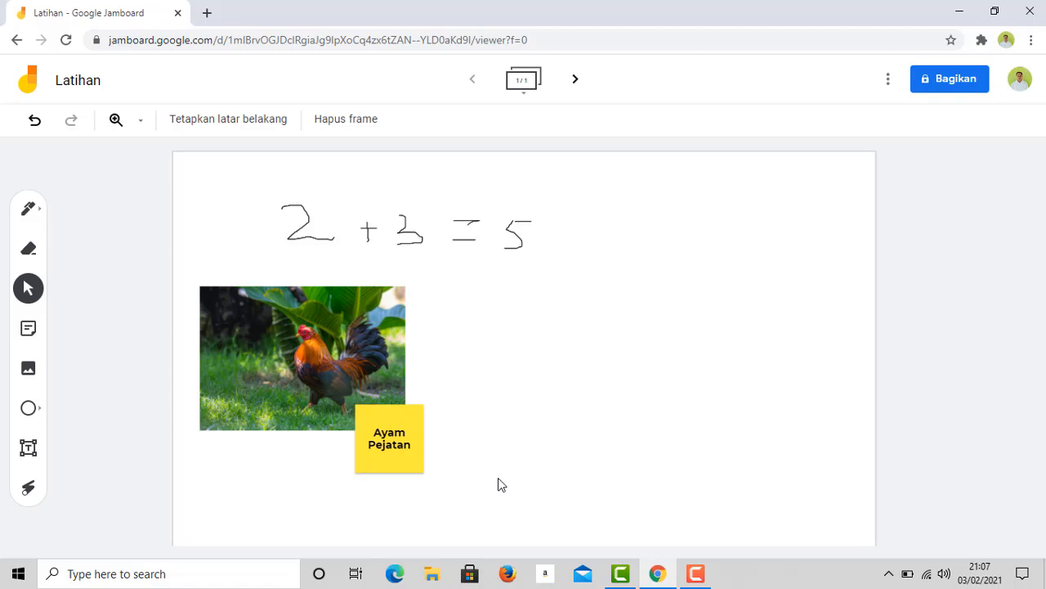
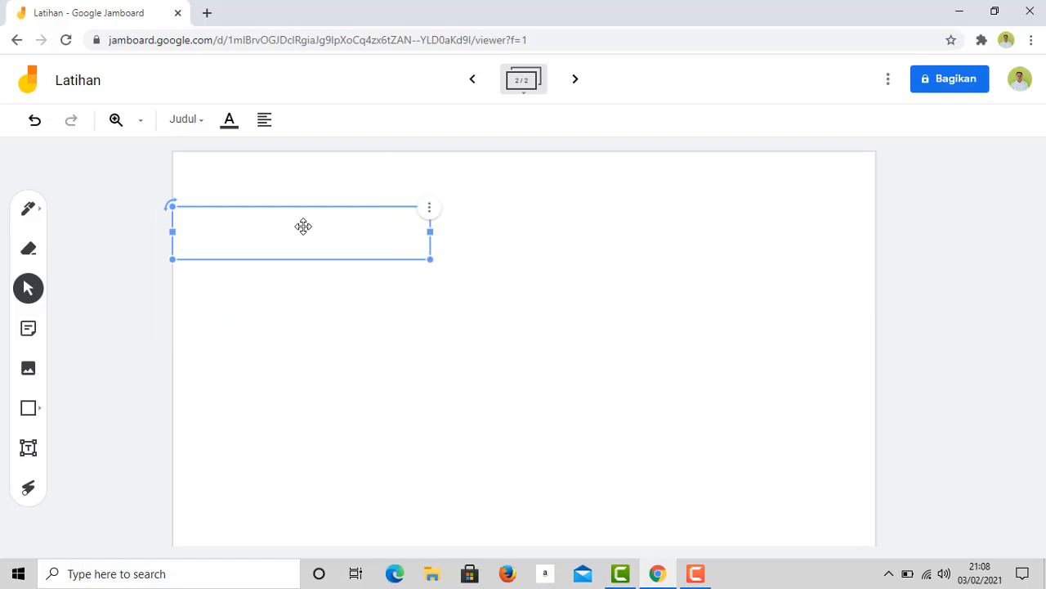
- Type 'Fungsi Aljabar' into the empty text box
{"action": "left_click", "coordinate": [213, 227]}
{"action": "type", "text": "F"}
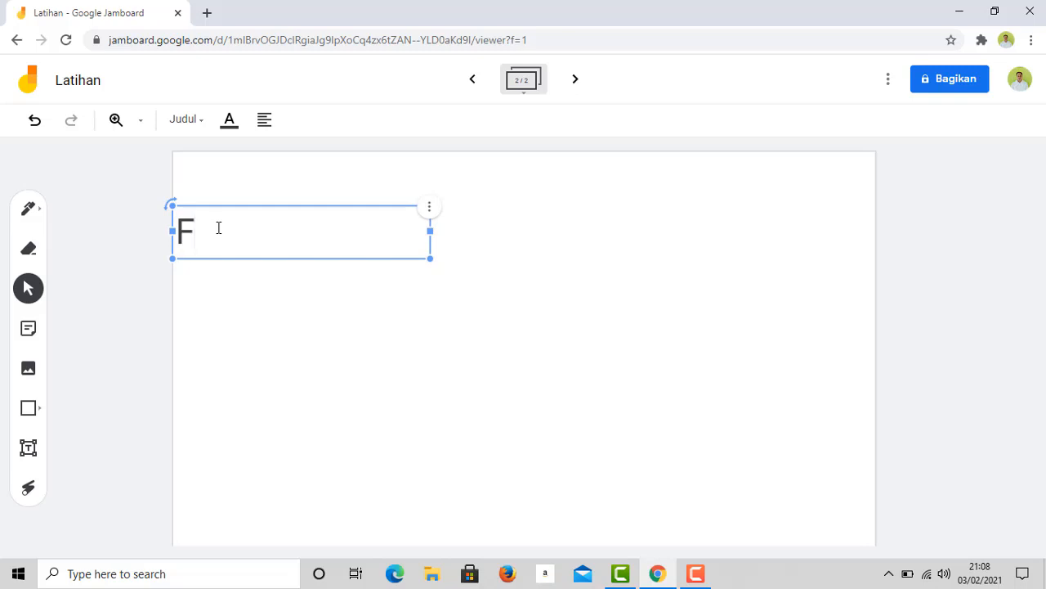
{"action": "type", "text": "ungsi A"}
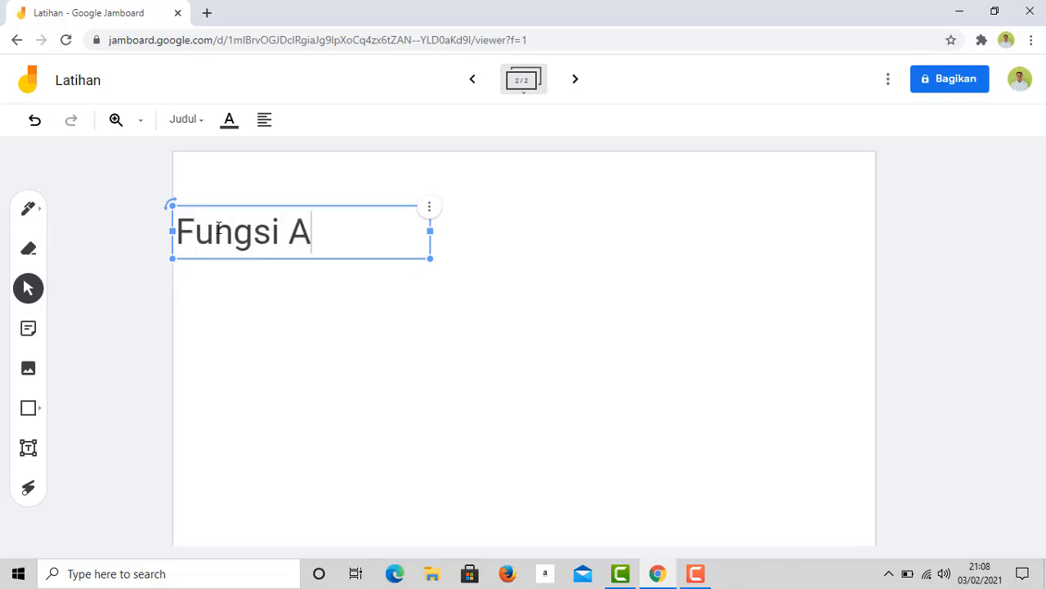
{"action": "type", "text": "ljabar"}
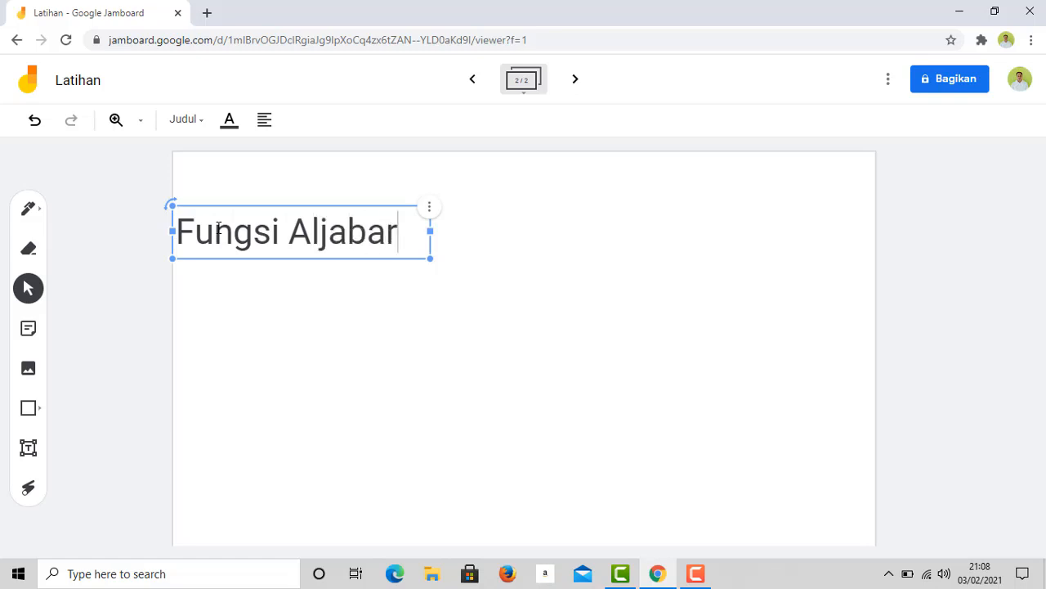
{"action": "left_click", "coordinate": [287, 299]}
- Move the Fungsi Aljabar title up to the top centre of the frame
{"action": "left_click", "coordinate": [352, 391]}
{"action": "left_click", "coordinate": [264, 231]}
{"action": "left_click_drag", "start_coordinate": [264, 231], "coordinate": [425, 191]}
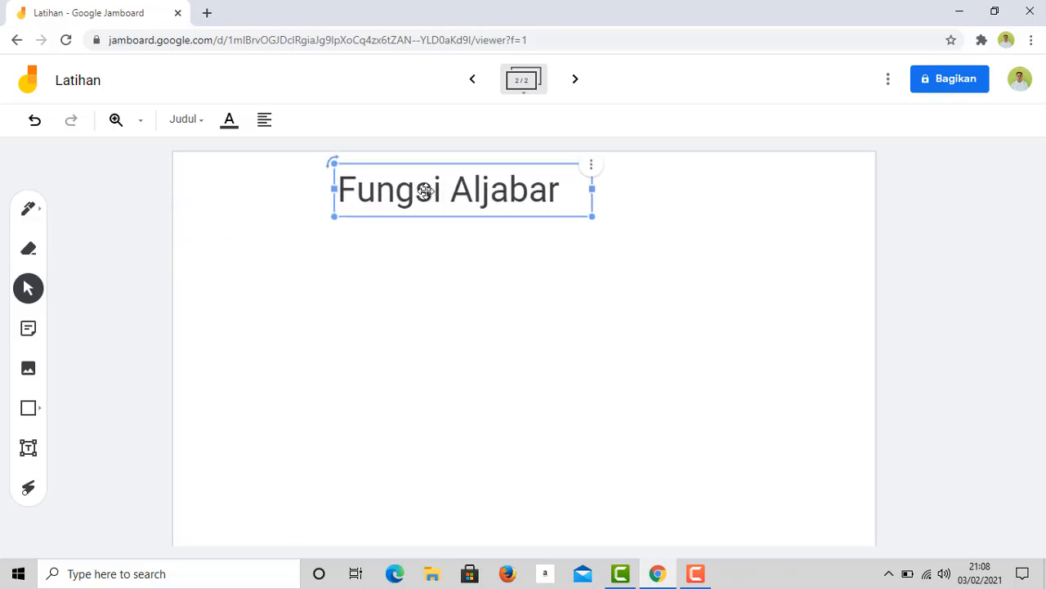
{"action": "left_click", "coordinate": [531, 399]}
{"action": "left_click", "coordinate": [423, 220]}
{"action": "left_click", "coordinate": [350, 392]}
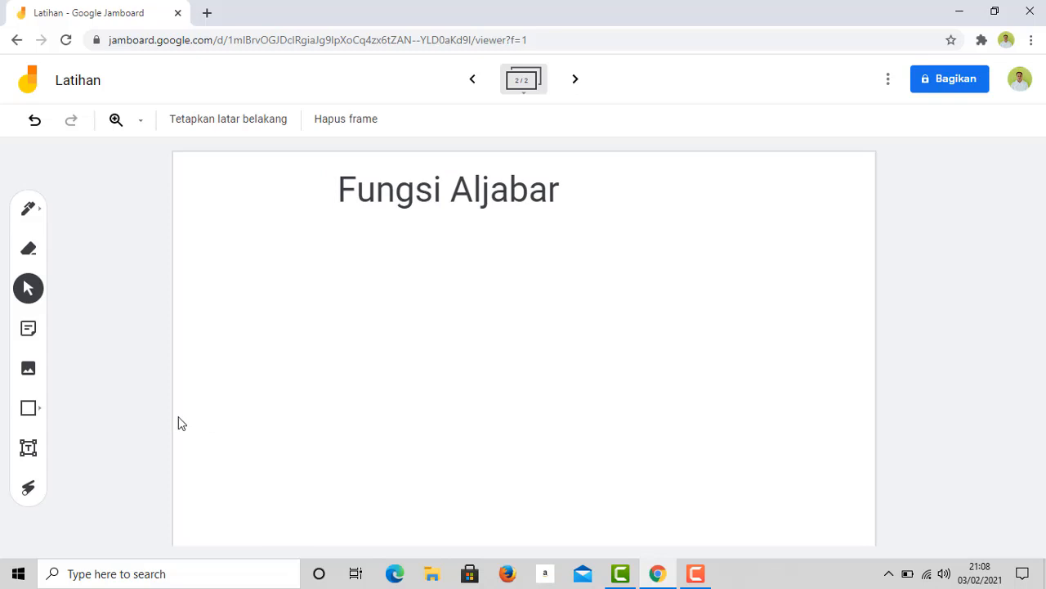
- Add a Subtitel-style text box reading 'Penjumlahan' below the title
{"action": "left_click", "coordinate": [29, 448]}
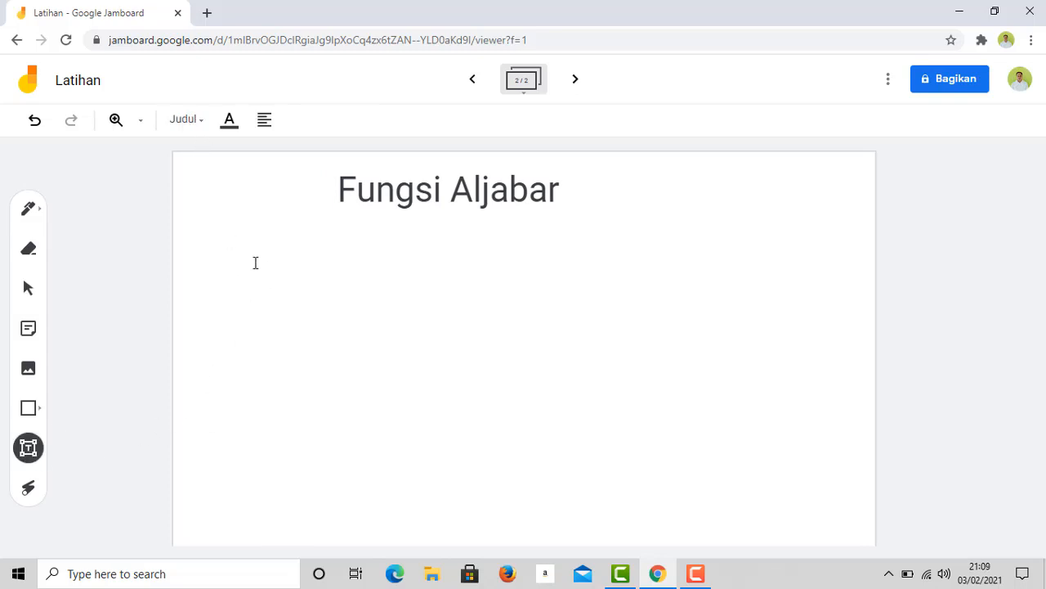
{"action": "left_click", "coordinate": [335, 292]}
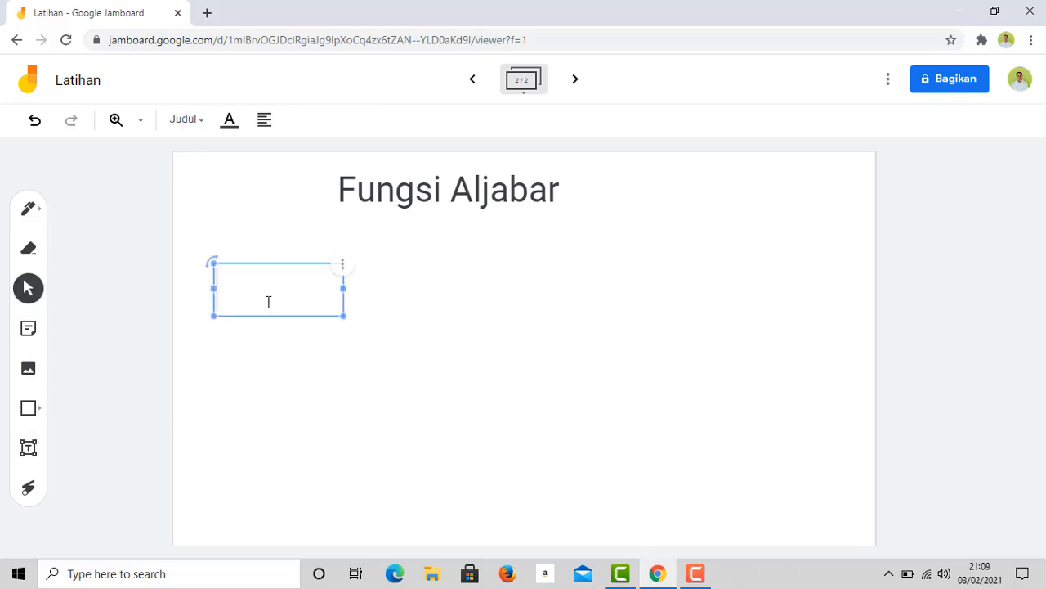
{"action": "left_click", "coordinate": [200, 127]}
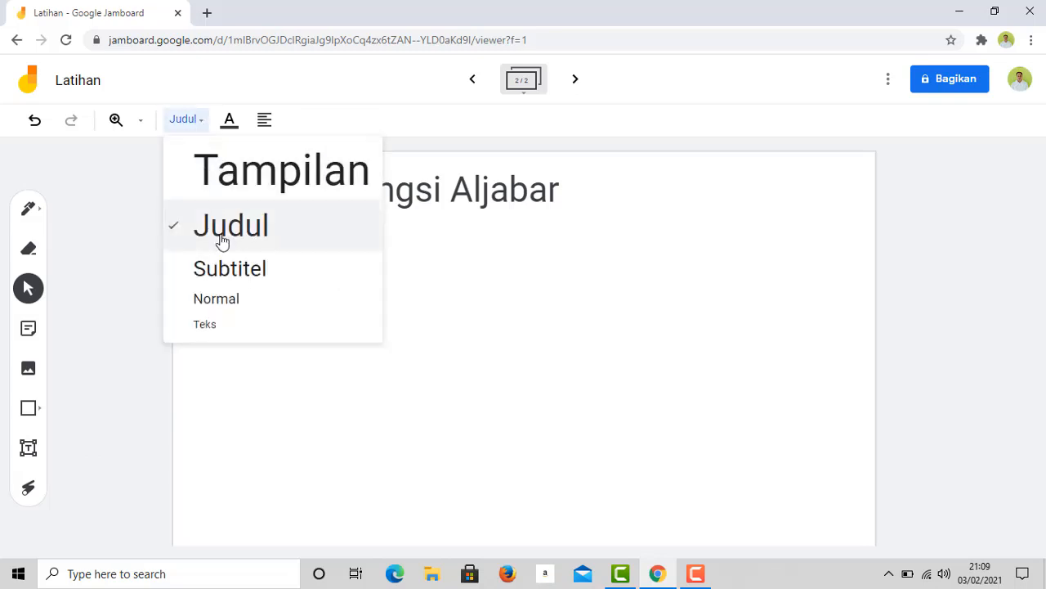
{"action": "left_click", "coordinate": [237, 273]}
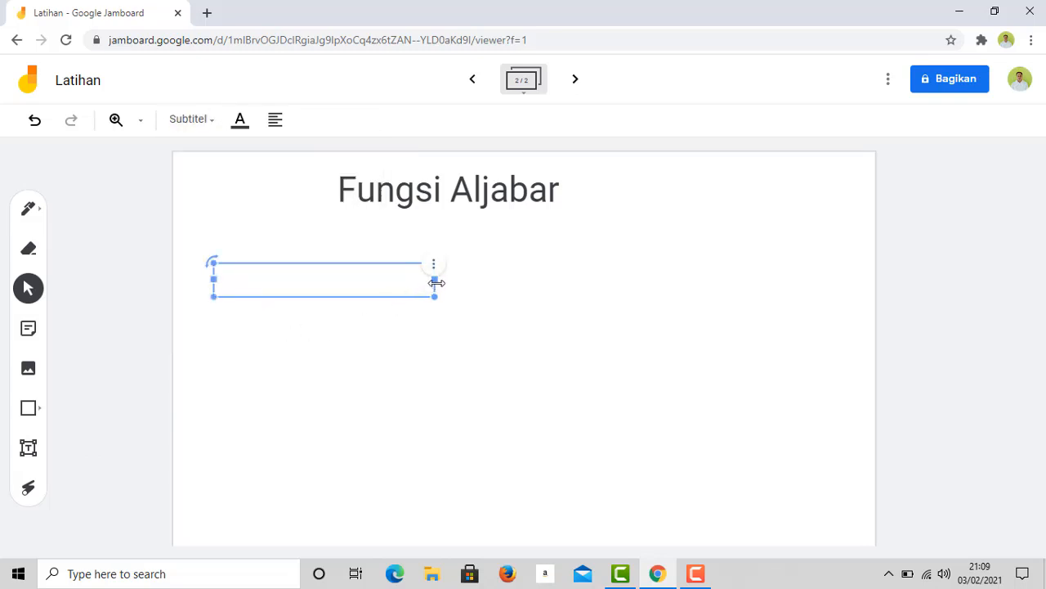
{"action": "left_click_drag", "start_coordinate": [434, 279], "coordinate": [452, 278]}
{"action": "left_click_drag", "start_coordinate": [306, 278], "coordinate": [302, 280]}
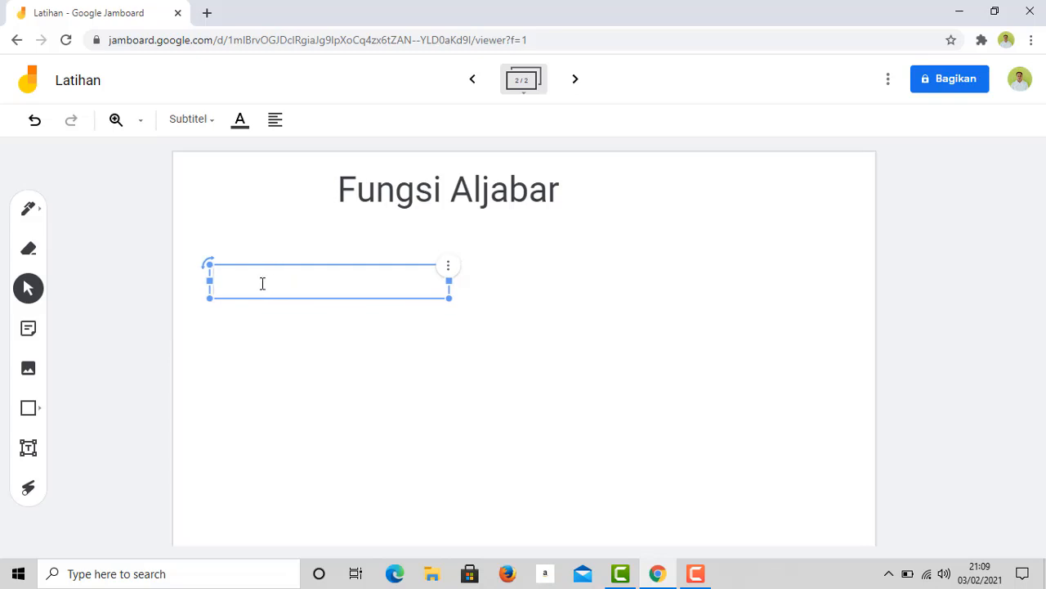
{"action": "type", "text": "Penjumlahan"}
- Move Penjumlahan up to sit at the left just under the Fungsi Aljabar title
{"action": "left_click", "coordinate": [276, 407]}
{"action": "left_click", "coordinate": [278, 296]}
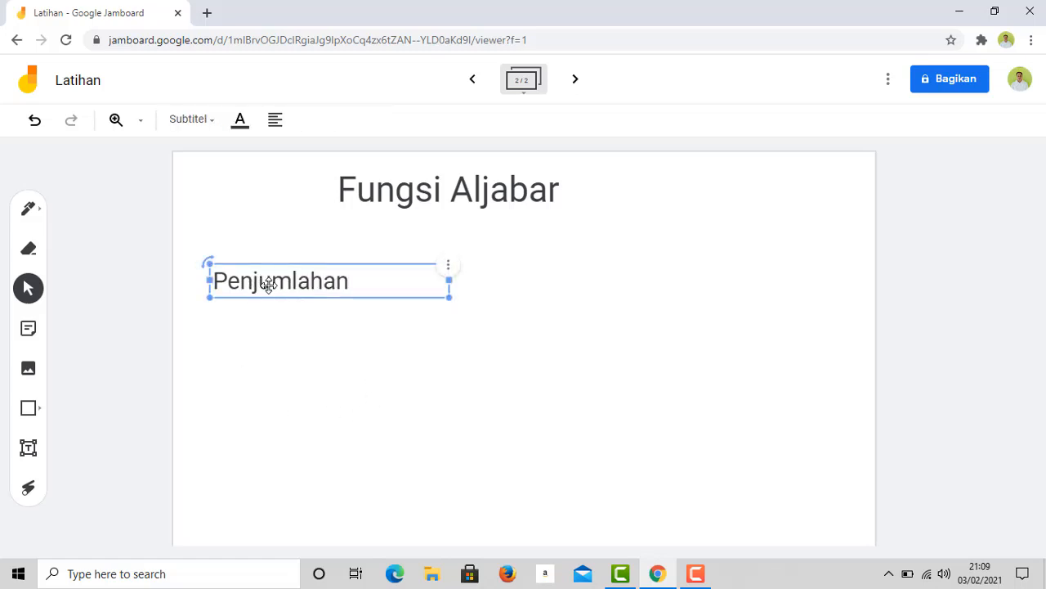
{"action": "left_click_drag", "start_coordinate": [269, 283], "coordinate": [286, 249]}
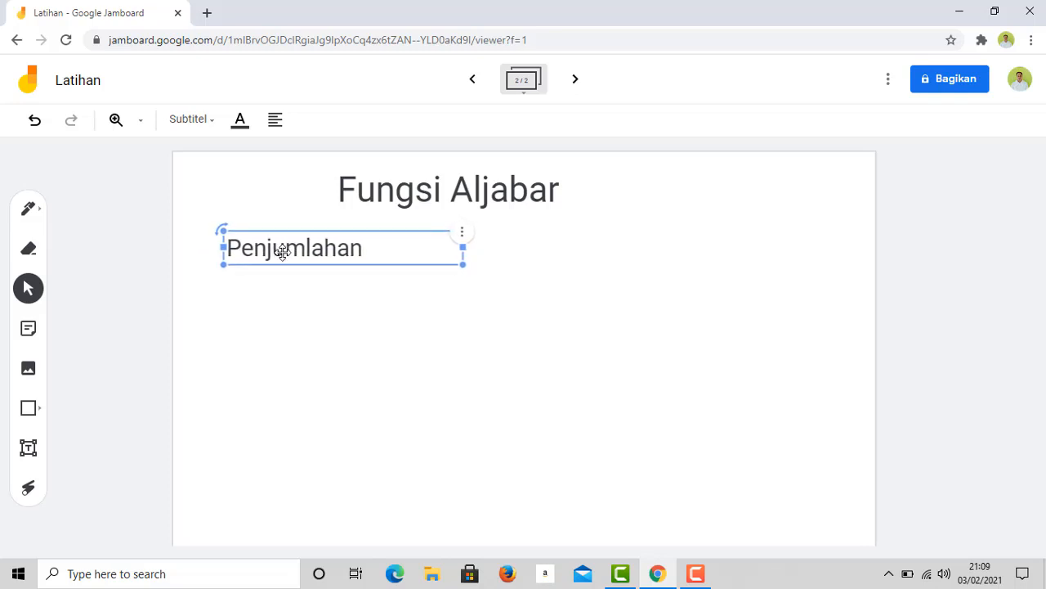
{"action": "left_click", "coordinate": [281, 398]}
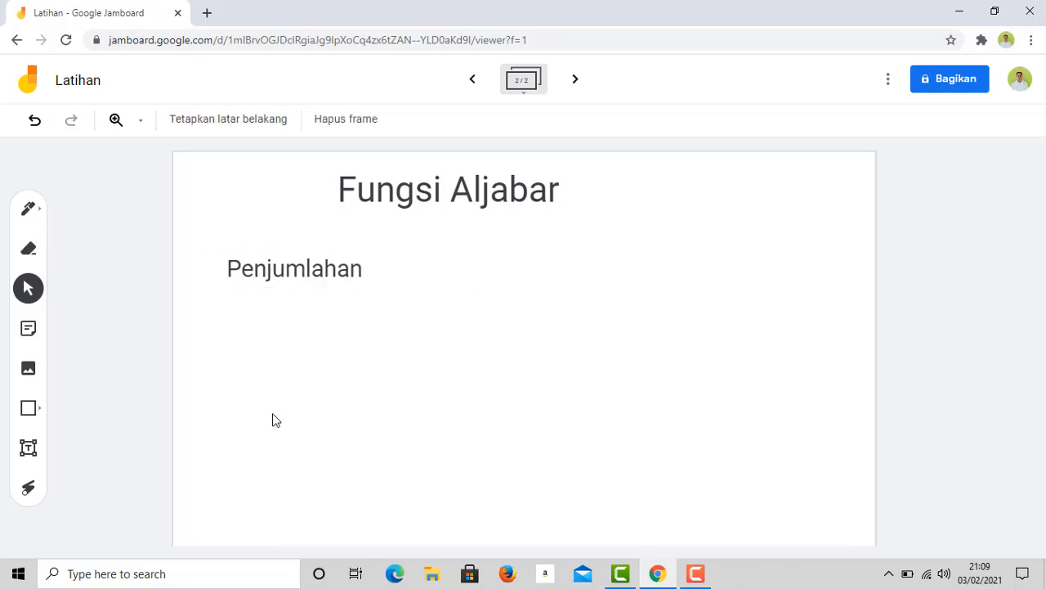
{"action": "left_click", "coordinate": [246, 270]}
{"action": "left_click_drag", "start_coordinate": [256, 268], "coordinate": [258, 262]}
- With a black pen, handwrite 2 + 3 = 5 to the right of Penjumlahan
{"action": "left_click", "coordinate": [269, 397]}
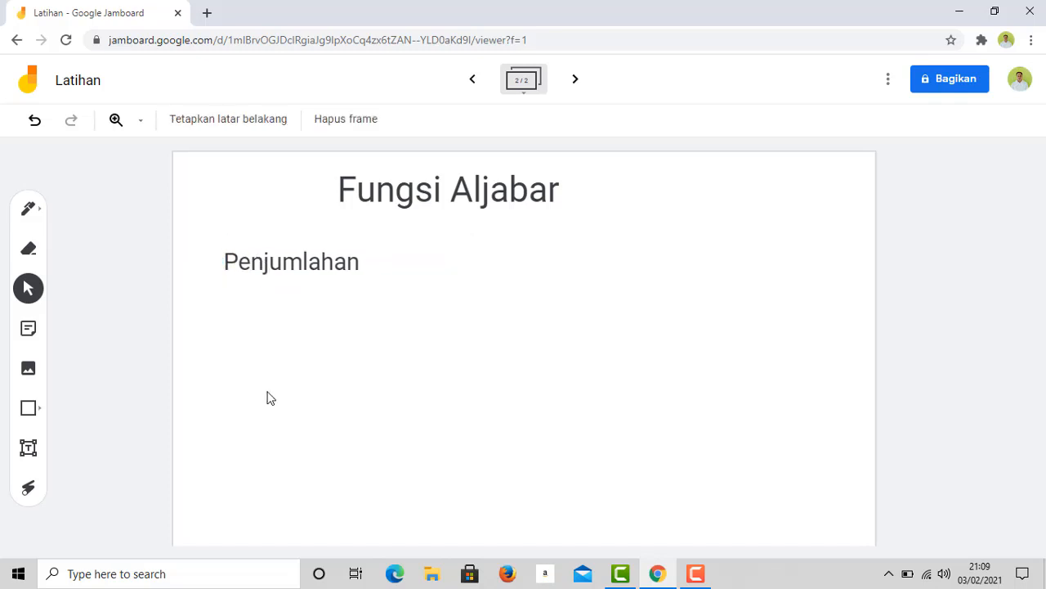
{"action": "left_click", "coordinate": [29, 209]}
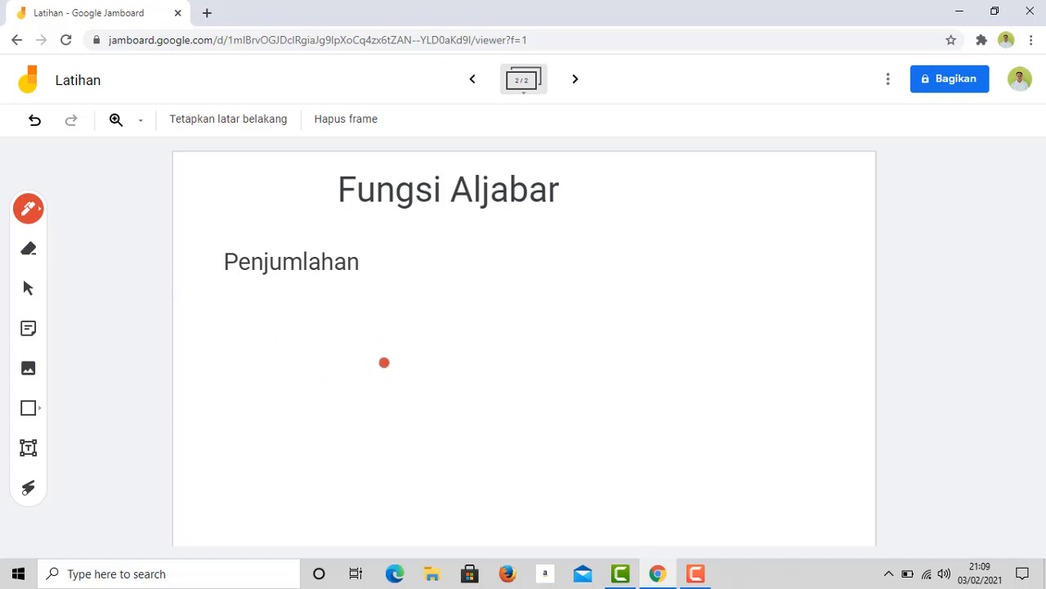
{"action": "left_click", "coordinate": [39, 216]}
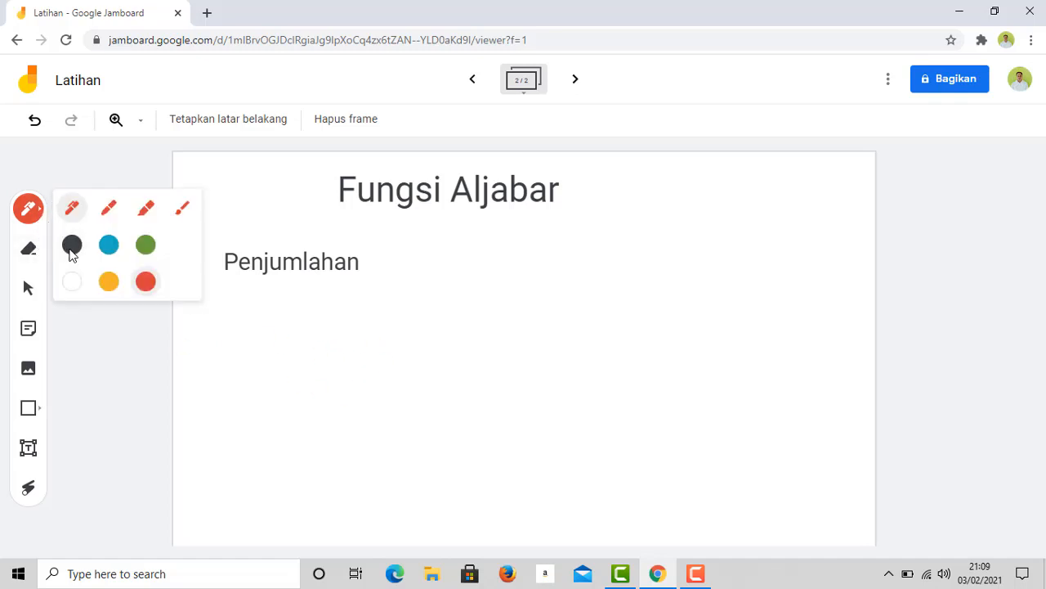
{"action": "left_click", "coordinate": [72, 246]}
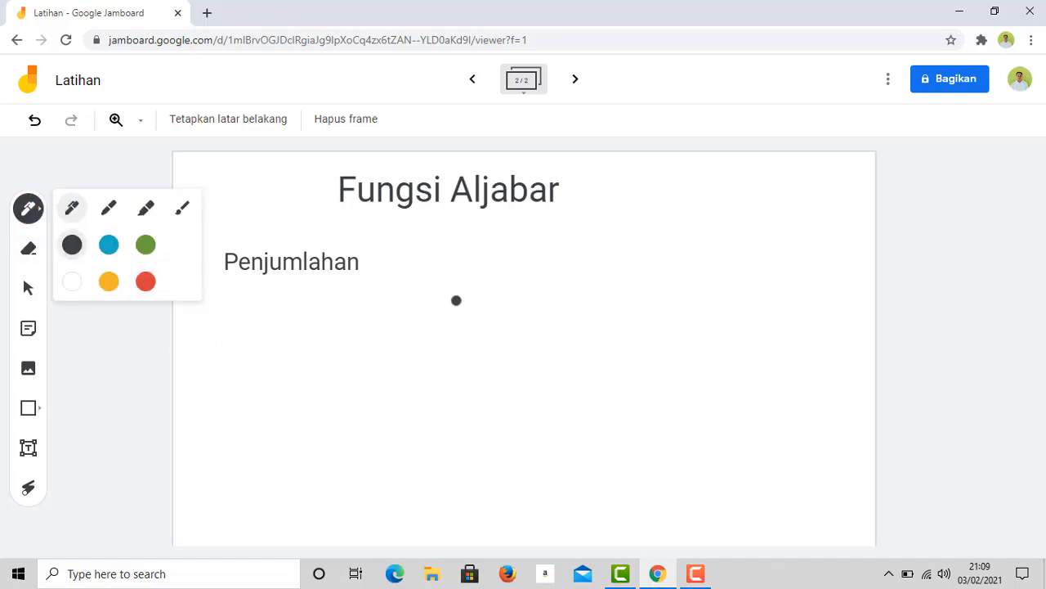
{"action": "mouse_move", "coordinate": [454, 264]}
{"action": "left_mouse_down"}
{"action": "mouse_move", "coordinate": [477, 290]}
{"action": "mouse_move", "coordinate": [512, 292]}
{"action": "mouse_move", "coordinate": [594, 269]}
{"action": "mouse_move", "coordinate": [602, 299]}
{"action": "mouse_move", "coordinate": [582, 305]}
{"action": "left_mouse_up"}
{"action": "mouse_move", "coordinate": [640, 278]}
{"action": "left_mouse_down"}
{"action": "mouse_move", "coordinate": [677, 278]}
{"action": "mouse_move", "coordinate": [676, 297]}
{"action": "left_mouse_up"}
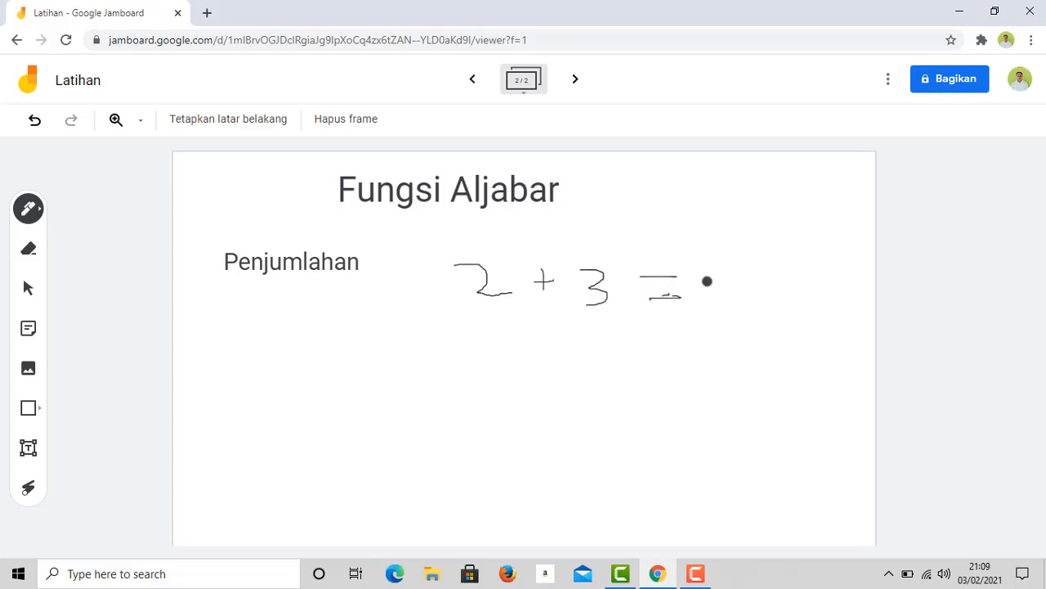
{"action": "mouse_move", "coordinate": [717, 269]}
{"action": "left_mouse_down"}
{"action": "mouse_move", "coordinate": [715, 307]}
{"action": "mouse_move", "coordinate": [740, 271]}
{"action": "left_mouse_up"}
- Handwrite 4 + 2 = 6 below the first sum
{"action": "mouse_move", "coordinate": [483, 330]}
{"action": "left_mouse_down"}
{"action": "mouse_move", "coordinate": [518, 350]}
{"action": "mouse_move", "coordinate": [499, 377]}
{"action": "left_mouse_up"}
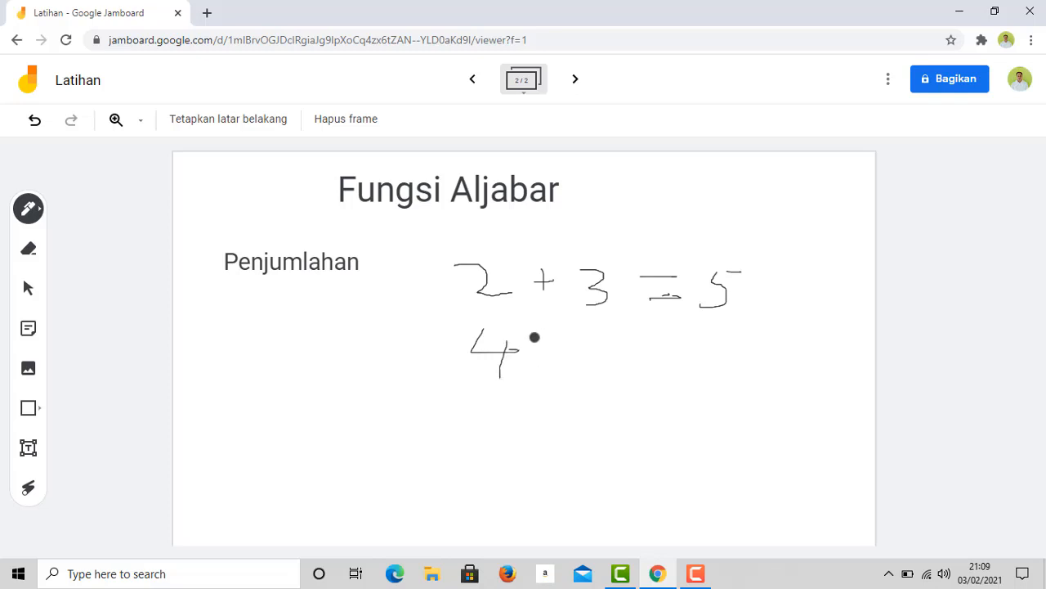
{"action": "left_click_drag", "start_coordinate": [539, 342], "coordinate": [539, 360]}
{"action": "left_click_drag", "start_coordinate": [530, 349], "coordinate": [606, 367]}
{"action": "mouse_move", "coordinate": [650, 336]}
{"action": "left_mouse_down"}
{"action": "mouse_move", "coordinate": [671, 337]}
{"action": "mouse_move", "coordinate": [675, 352]}
{"action": "left_mouse_up"}
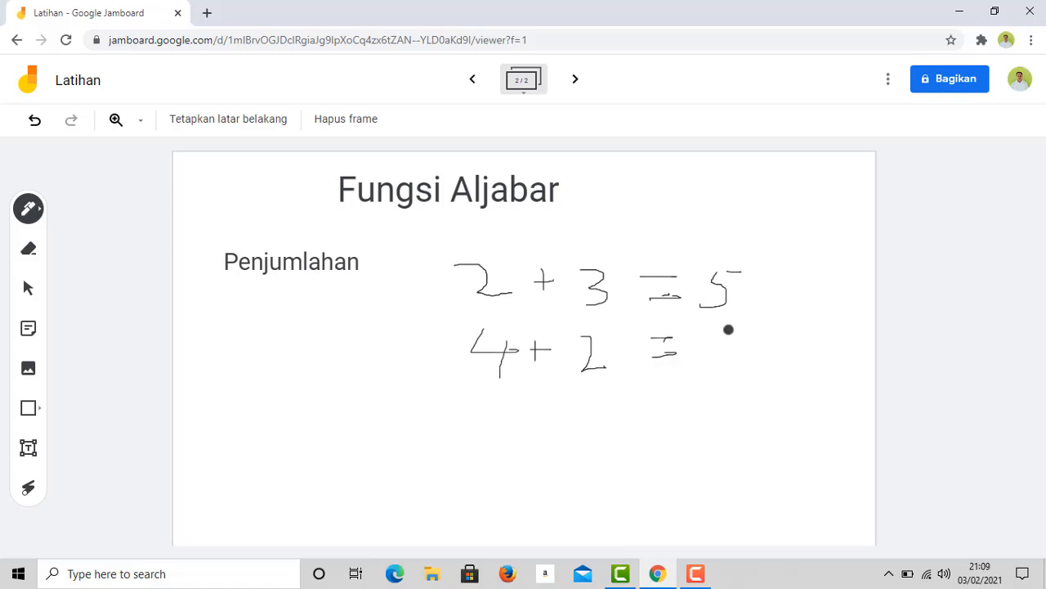
{"action": "mouse_move", "coordinate": [721, 323]}
{"action": "left_mouse_down"}
{"action": "mouse_move", "coordinate": [741, 356]}
{"action": "mouse_move", "coordinate": [723, 350]}
{"action": "left_mouse_up"}
{"action": "left_click", "coordinate": [28, 288]}
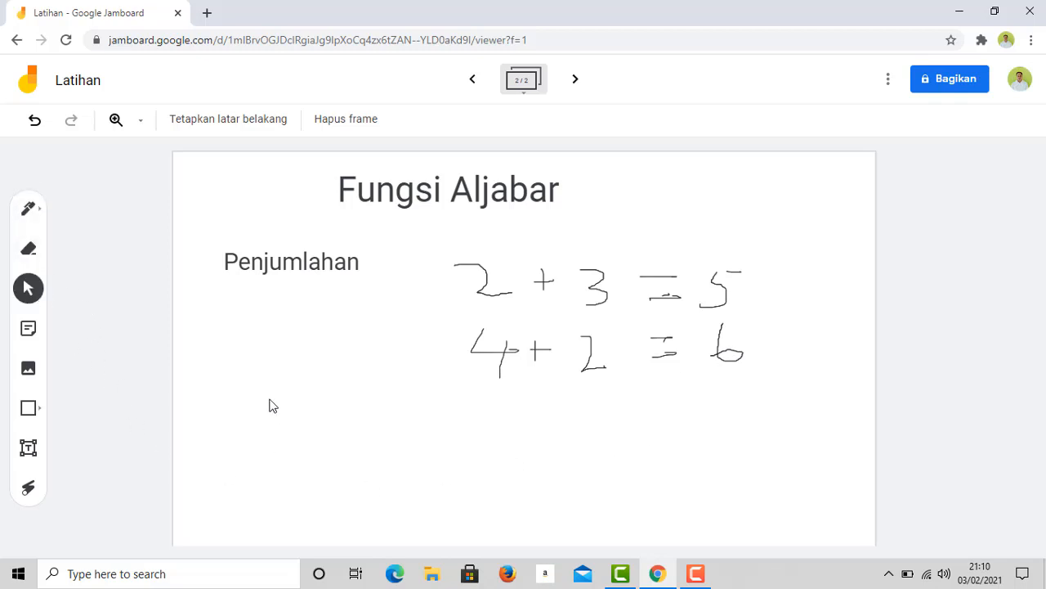
{"action": "left_click", "coordinate": [27, 489]}
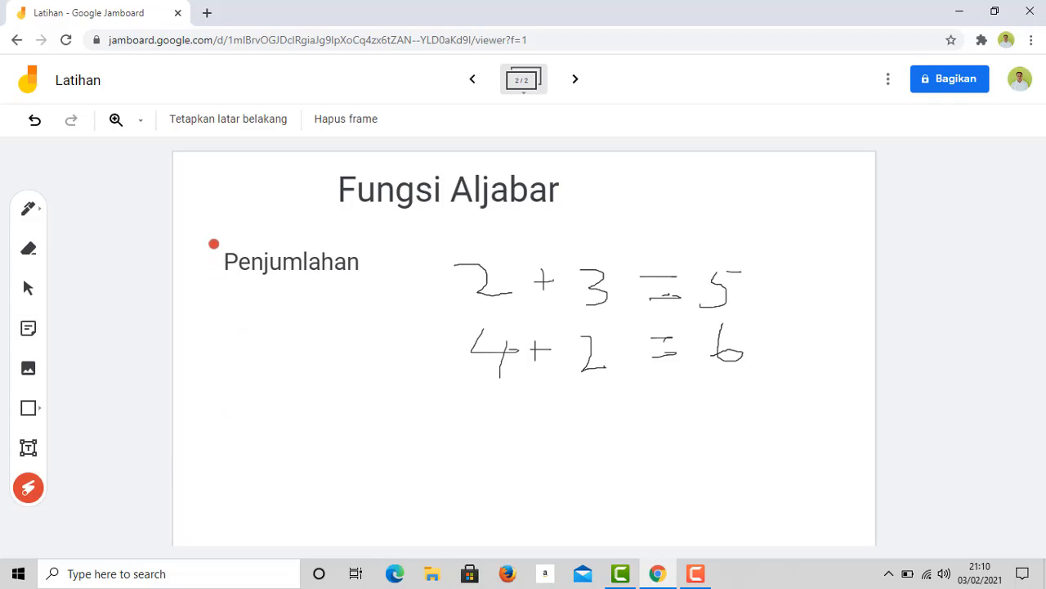
{"action": "mouse_move", "coordinate": [206, 236]}
{"action": "left_mouse_down"}
{"action": "mouse_move", "coordinate": [381, 248]}
{"action": "mouse_move", "coordinate": [366, 297]}
{"action": "mouse_move", "coordinate": [273, 299]}
{"action": "mouse_move", "coordinate": [224, 262]}
{"action": "mouse_move", "coordinate": [313, 236]}
{"action": "mouse_move", "coordinate": [360, 274]}
{"action": "mouse_move", "coordinate": [241, 278]}
{"action": "left_mouse_up"}
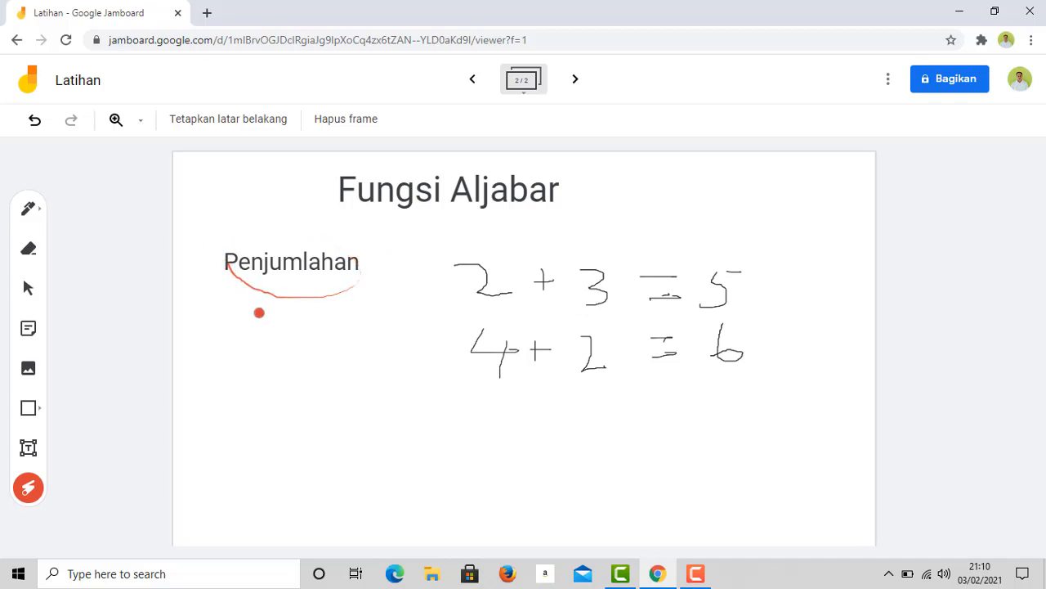
{"action": "mouse_move", "coordinate": [439, 263]}
{"action": "left_mouse_down"}
{"action": "mouse_move", "coordinate": [523, 262]}
{"action": "mouse_move", "coordinate": [461, 306]}
{"action": "mouse_move", "coordinate": [442, 232]}
{"action": "mouse_move", "coordinate": [430, 279]}
{"action": "left_mouse_up"}
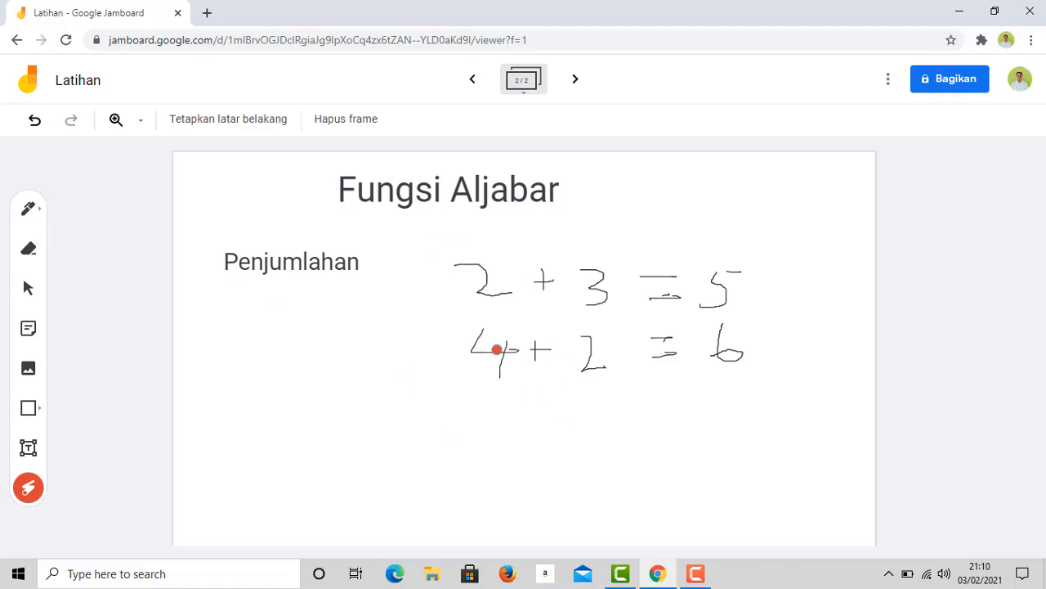
{"action": "left_click", "coordinate": [39, 210]}
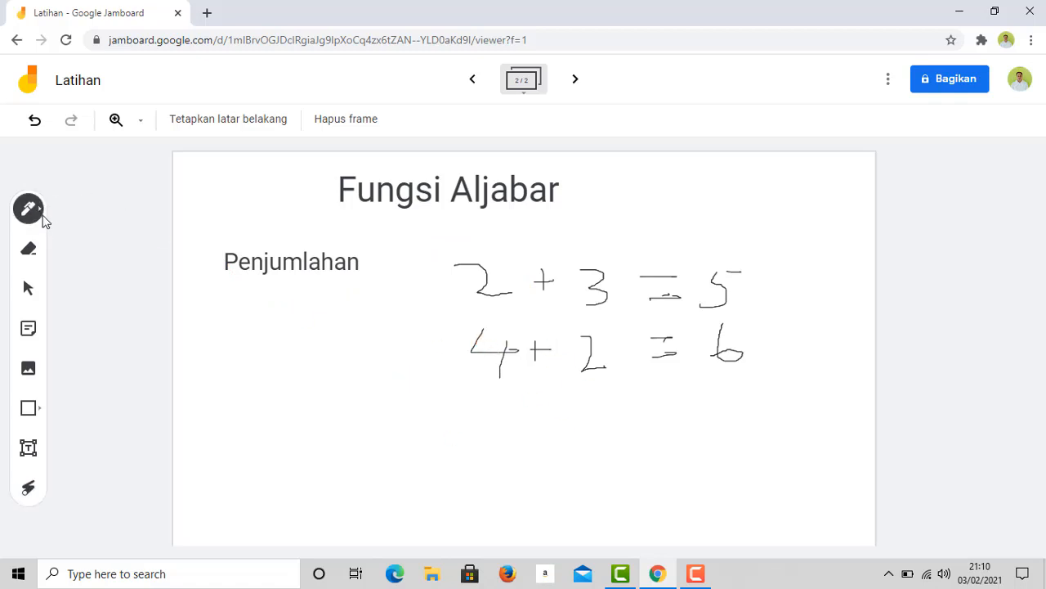
- Create and open a new blank third frame
{"action": "left_click", "coordinate": [42, 217]}
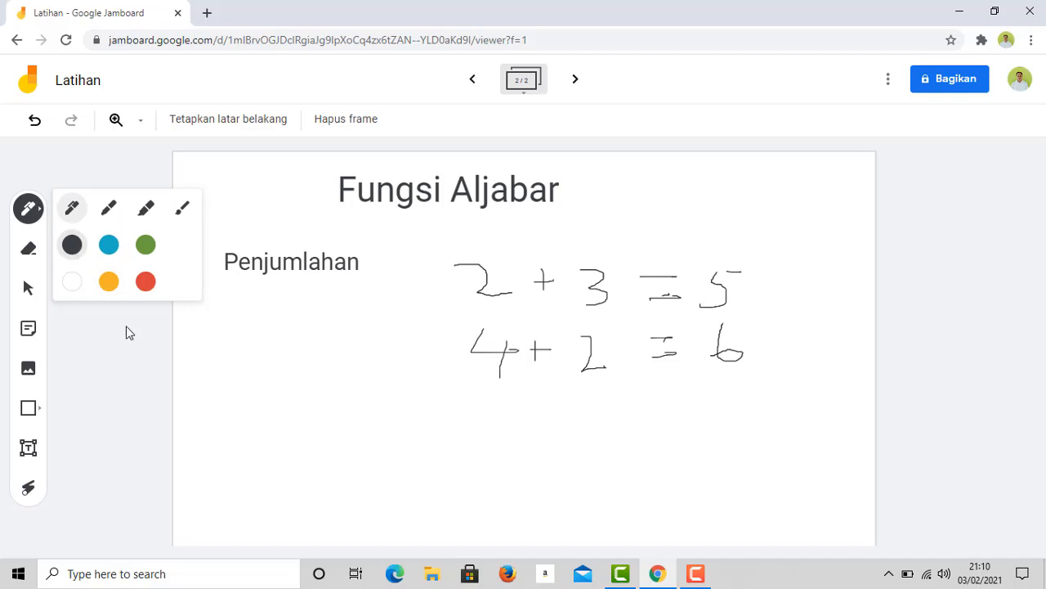
{"action": "left_click", "coordinate": [577, 82]}
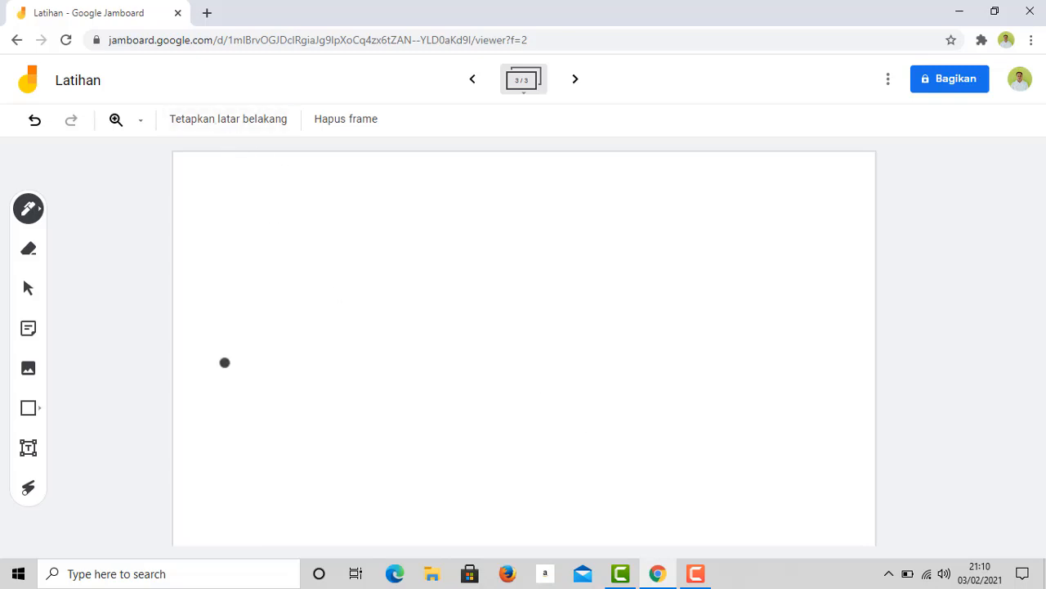
- Set the third frame's background to solid dark blue instead of blue lined paper
{"action": "left_click", "coordinate": [231, 127]}
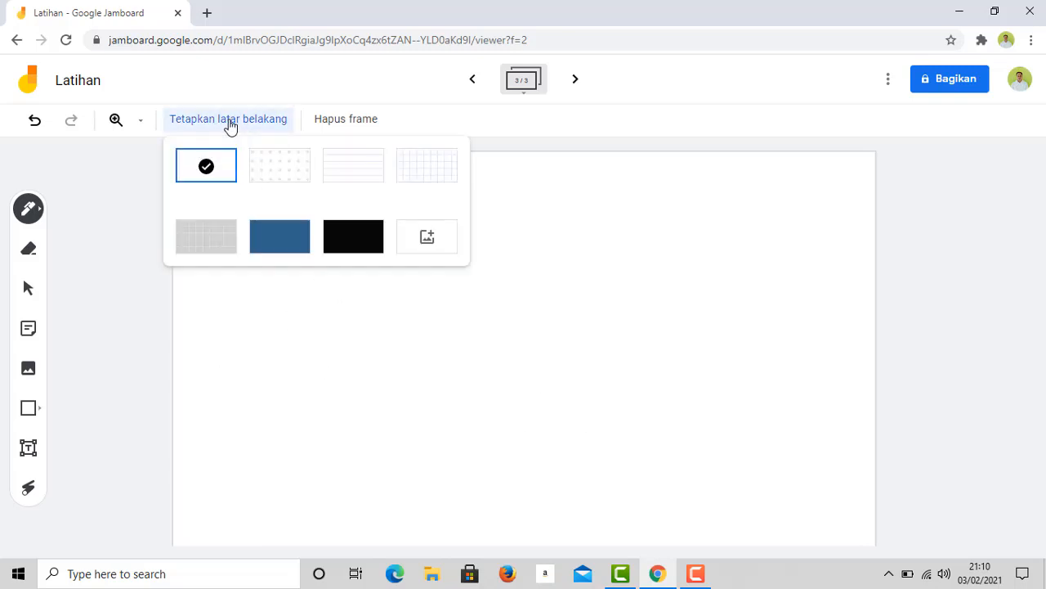
{"action": "left_click", "coordinate": [342, 173]}
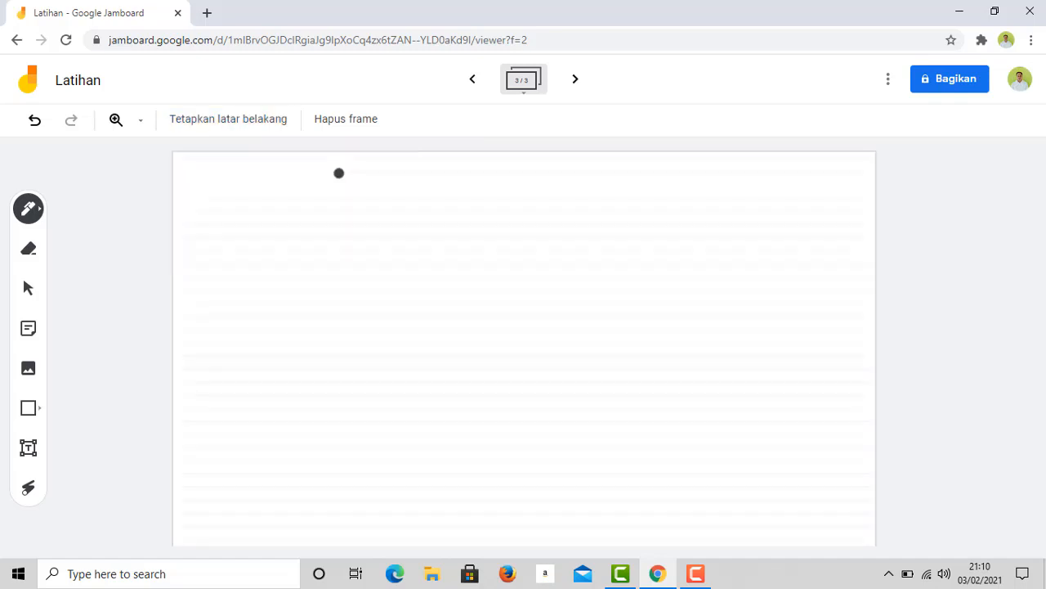
{"action": "left_click", "coordinate": [221, 125]}
{"action": "left_click", "coordinate": [286, 236]}
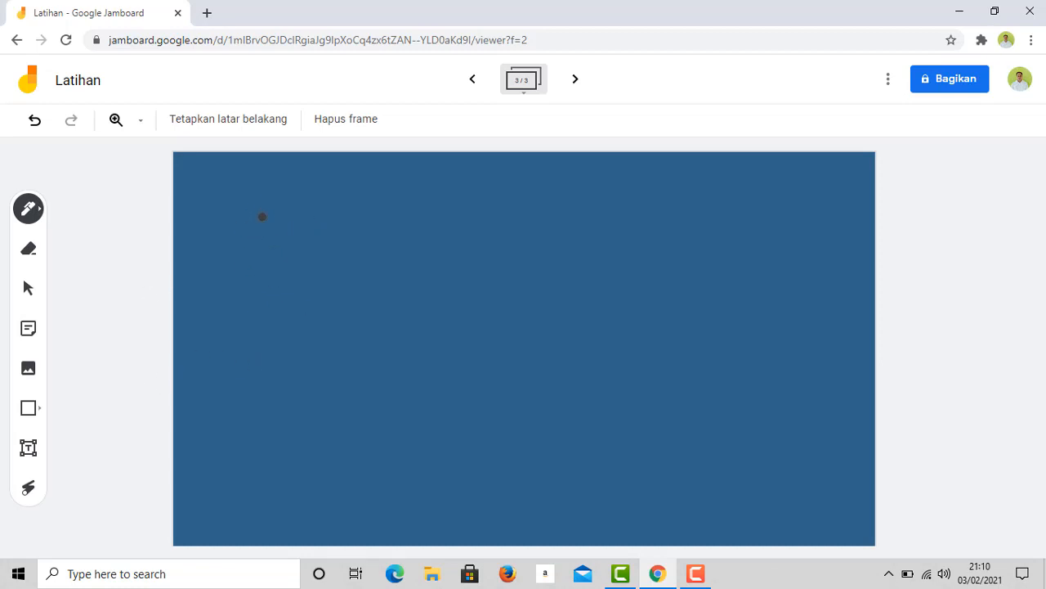
- Handwrite '2 + 3 = 5' in black at the top-left of the dark blue frame
{"action": "mouse_move", "coordinate": [262, 217]}
{"action": "left_mouse_down"}
{"action": "mouse_move", "coordinate": [264, 251]}
{"action": "mouse_move", "coordinate": [345, 230]}
{"action": "mouse_move", "coordinate": [502, 256]}
{"action": "left_mouse_up"}
{"action": "left_click_drag", "start_coordinate": [495, 218], "coordinate": [529, 219]}
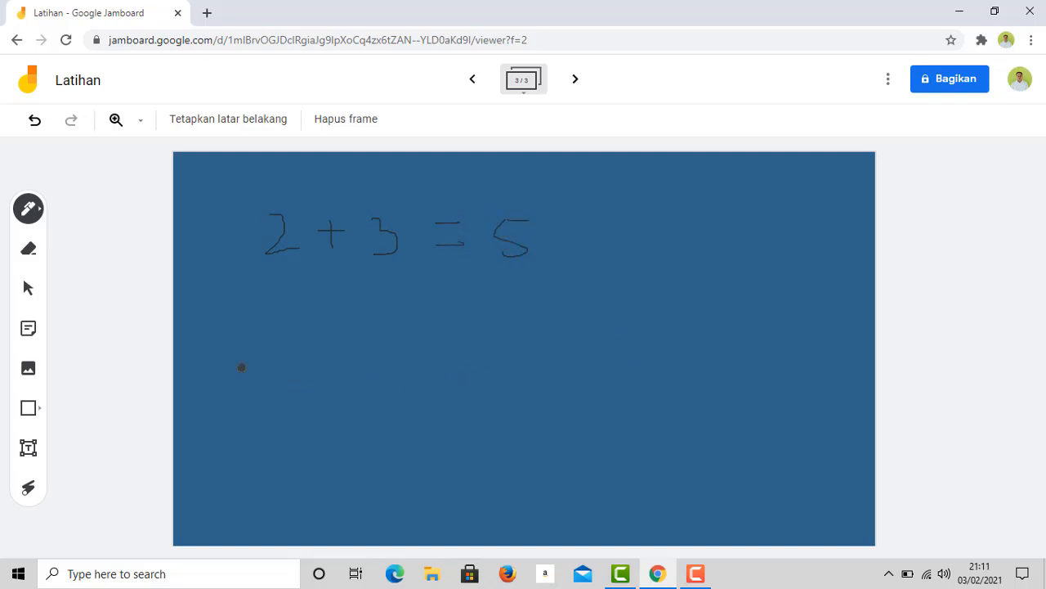
{"action": "left_click", "coordinate": [29, 286]}
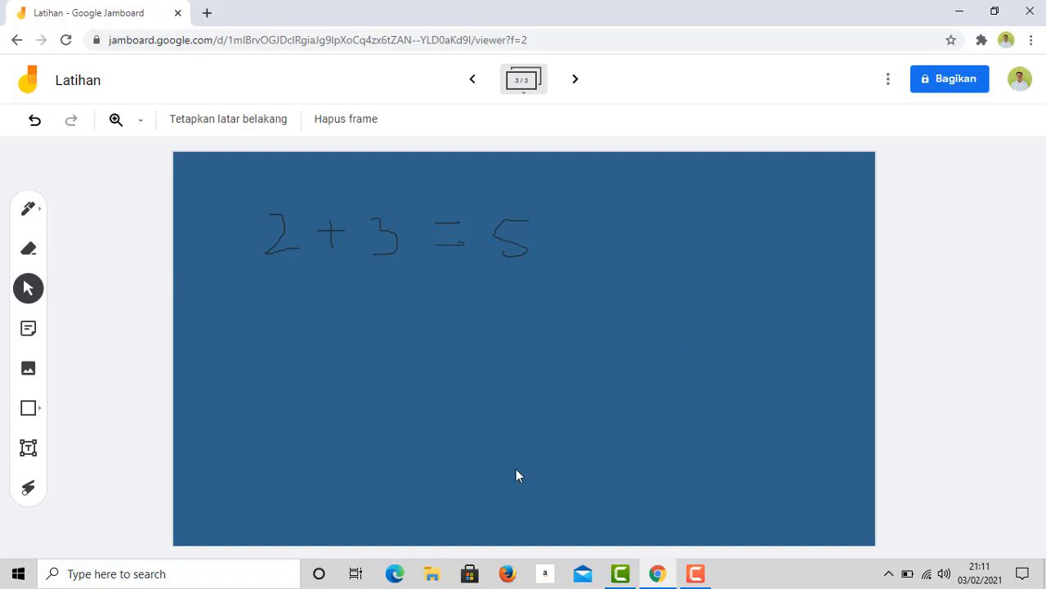
{"action": "left_click", "coordinate": [523, 79]}
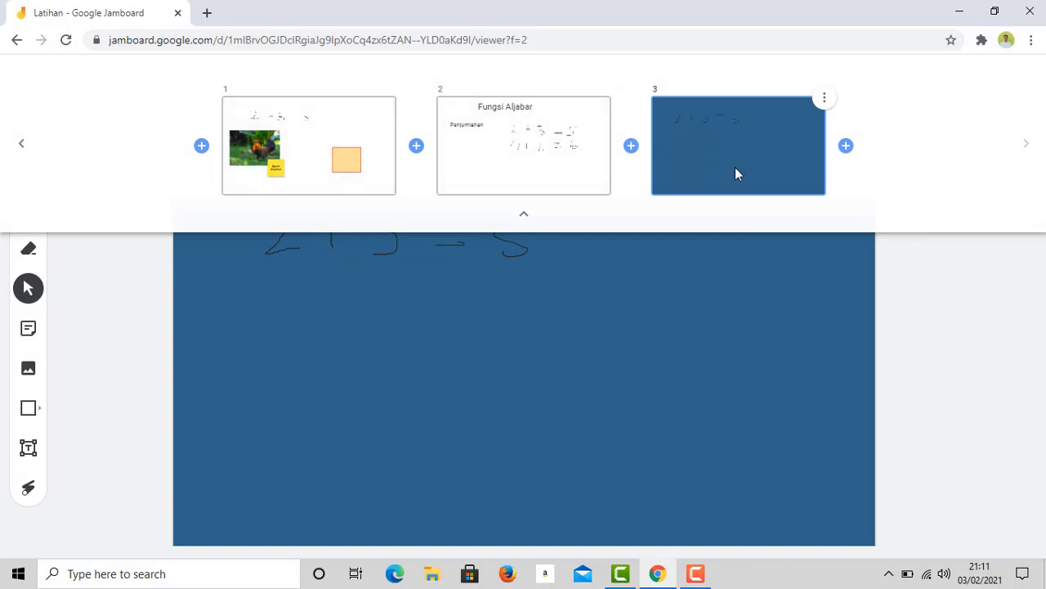
{"action": "left_click", "coordinate": [847, 147]}
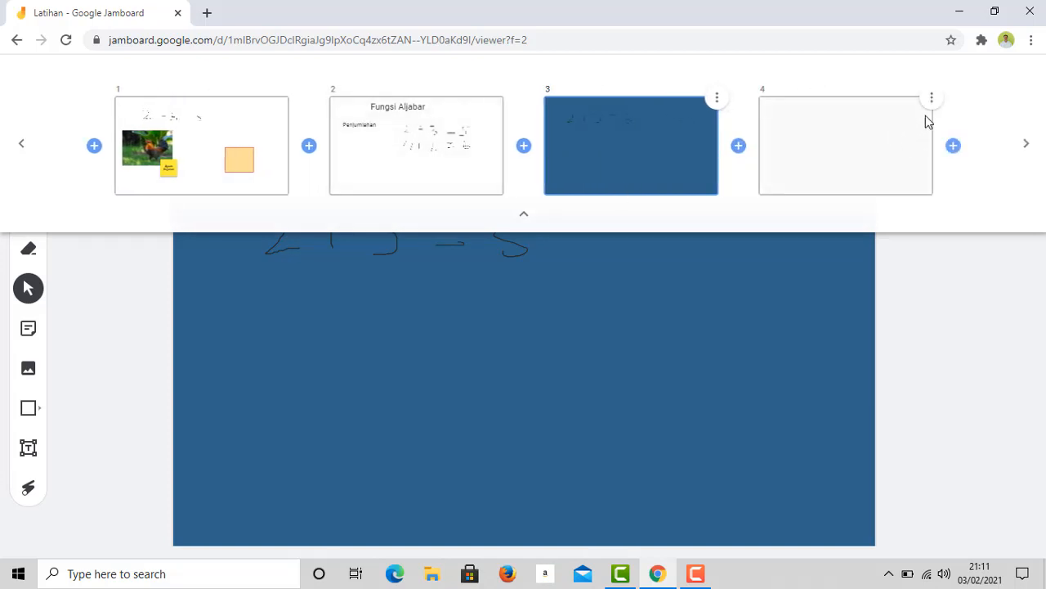
{"action": "left_click", "coordinate": [931, 98]}
{"action": "left_click", "coordinate": [881, 127]}
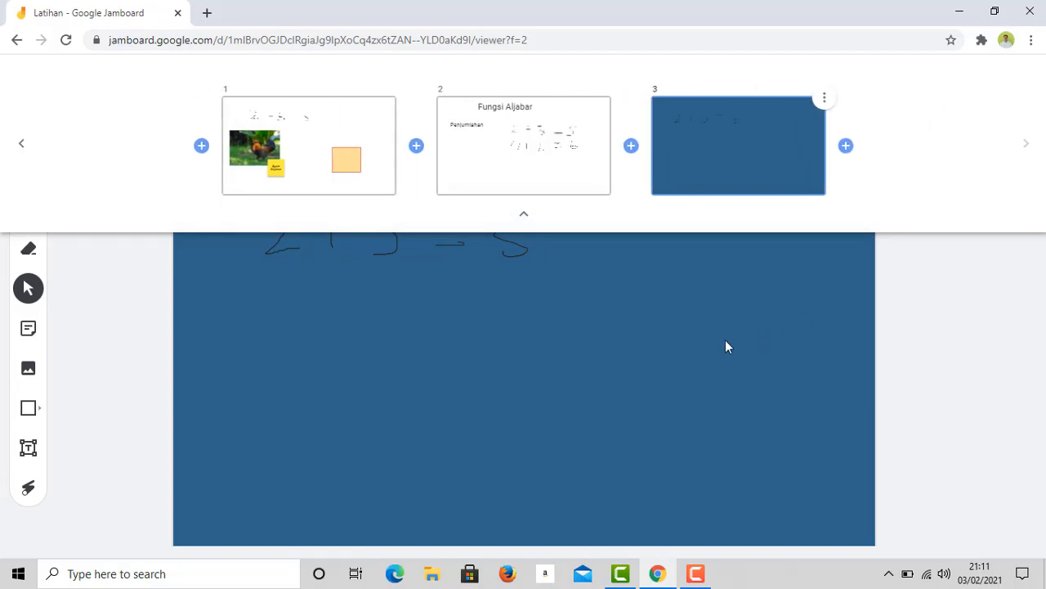
{"action": "left_click", "coordinate": [383, 435]}
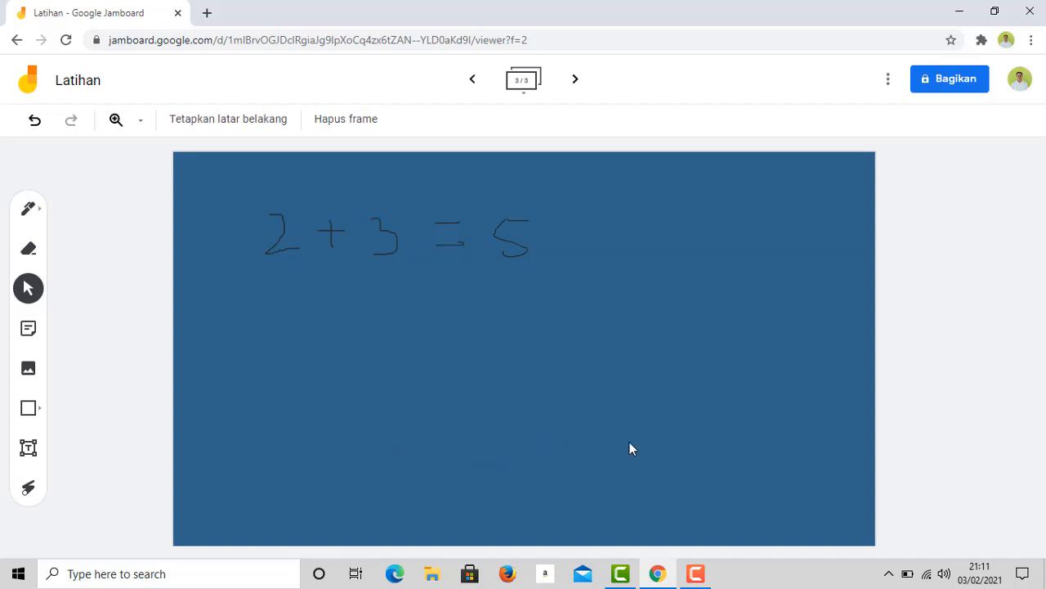
- Open sharing for Latihan and add the collaborator's e-mail address as a recipient
{"action": "left_click", "coordinate": [950, 82]}
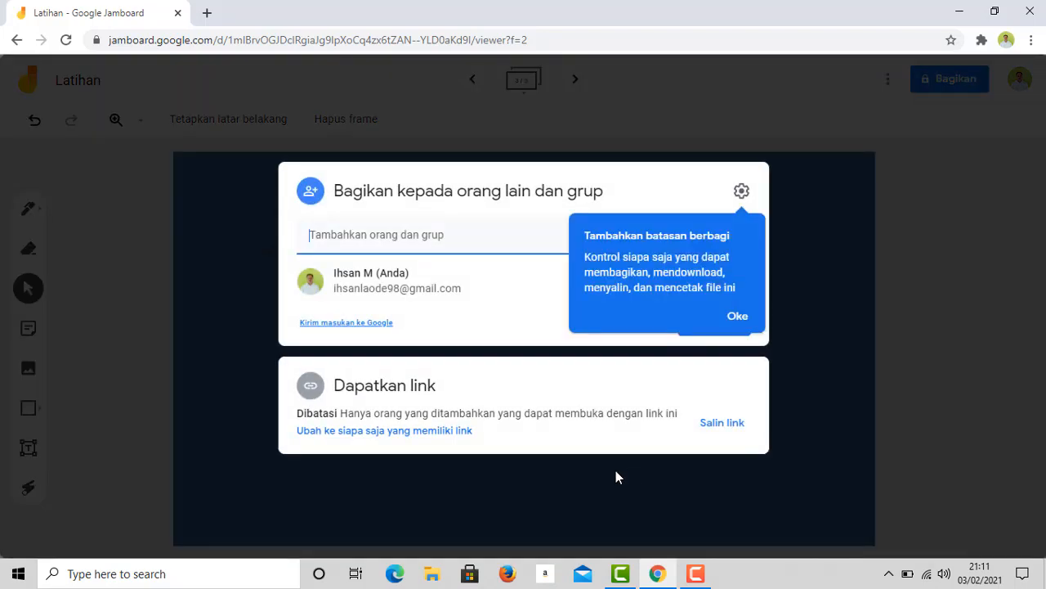
{"action": "left_click", "coordinate": [735, 317]}
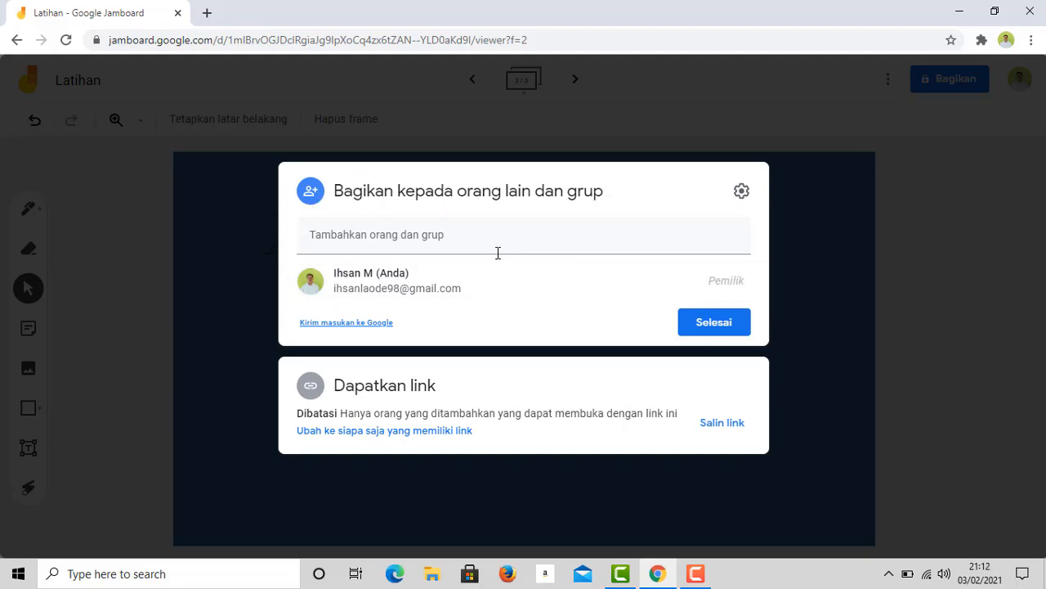
{"action": "left_click", "coordinate": [344, 237]}
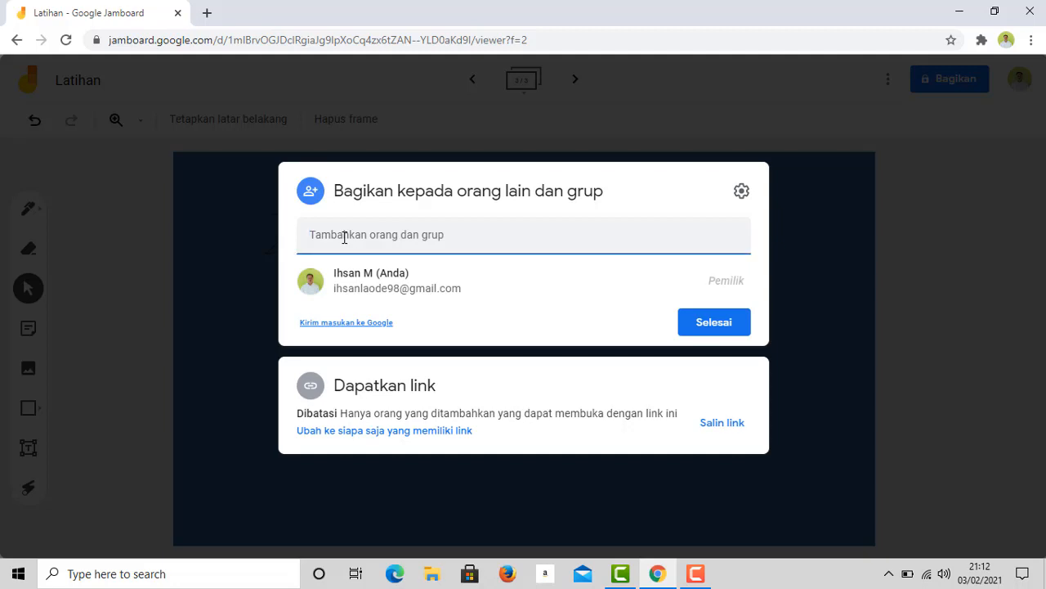
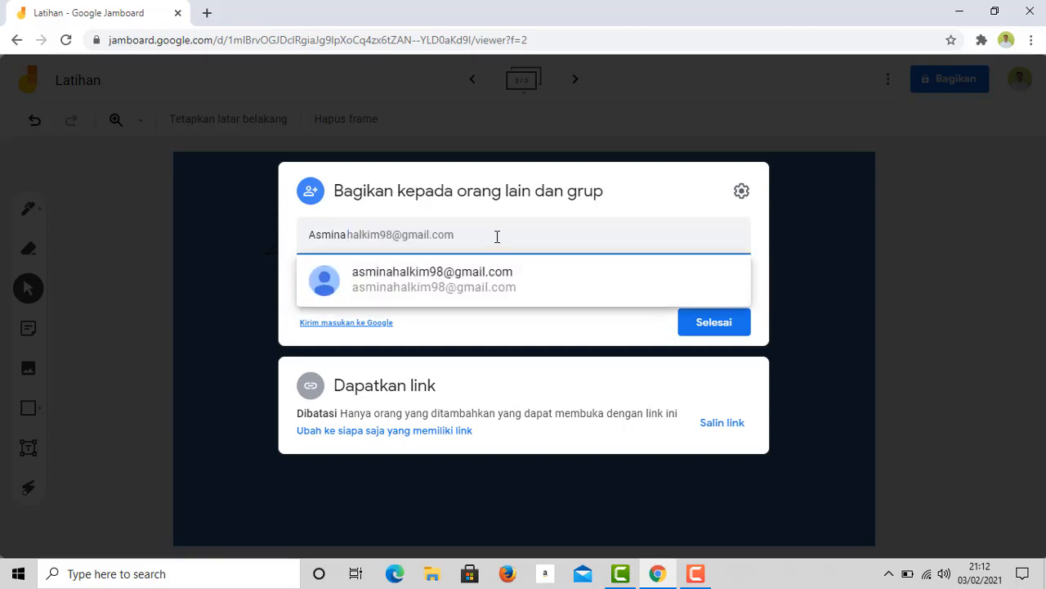
{"action": "left_click", "coordinate": [482, 283]}
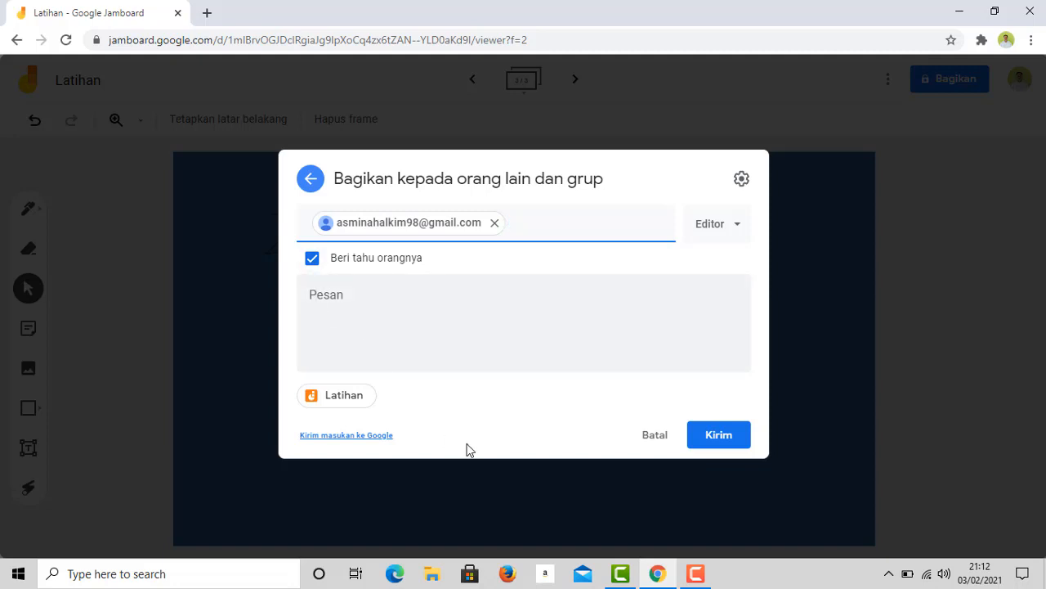
- Give the collaborator Editor access and send the invitation, confirming for a non-Google account
{"action": "left_click", "coordinate": [736, 231]}
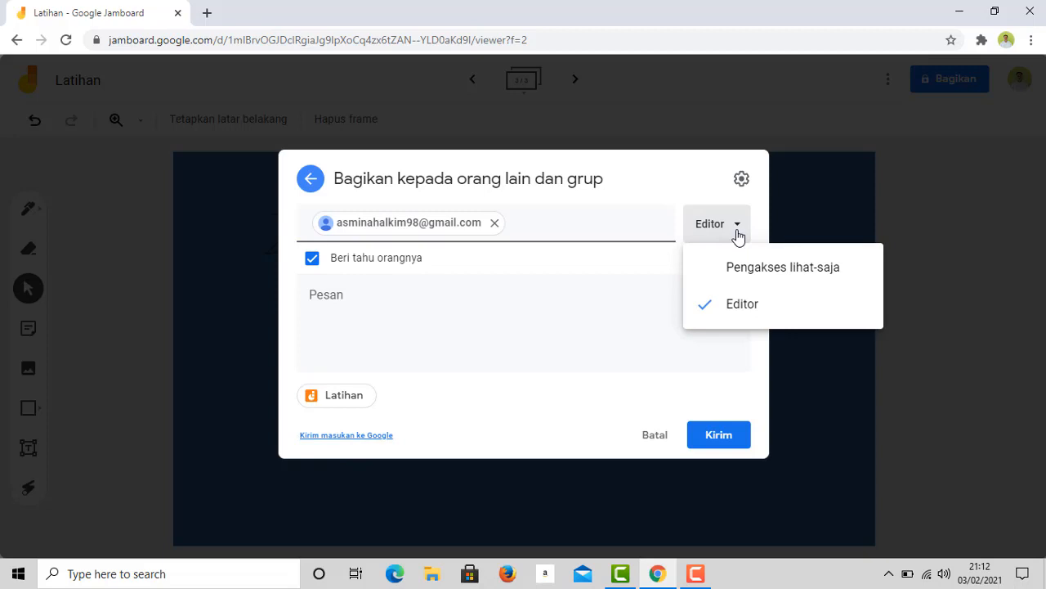
{"action": "left_click", "coordinate": [722, 272]}
{"action": "left_click", "coordinate": [745, 237]}
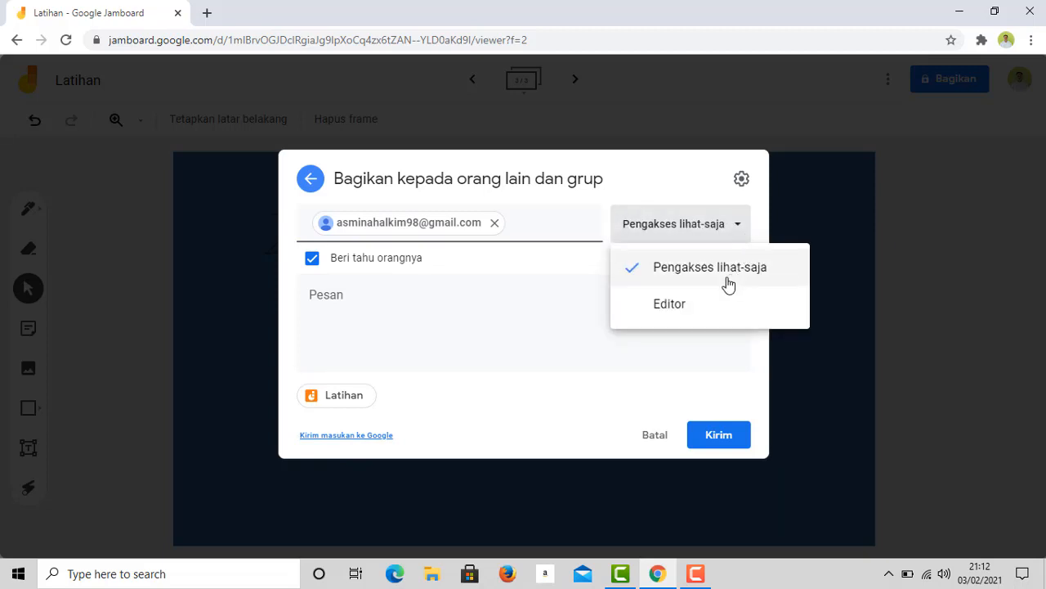
{"action": "left_click", "coordinate": [674, 311]}
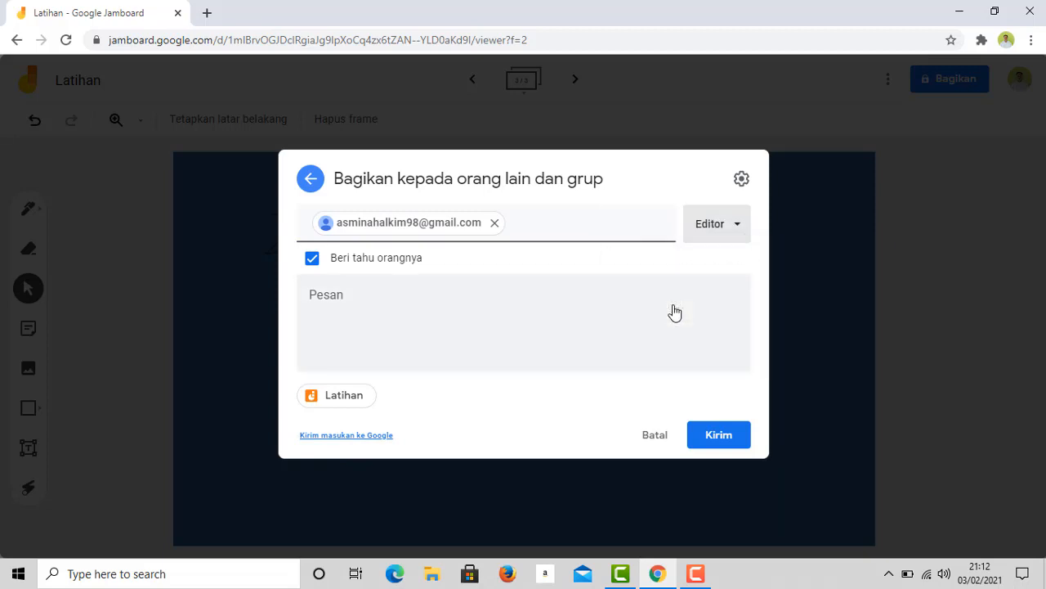
{"action": "left_click", "coordinate": [361, 310]}
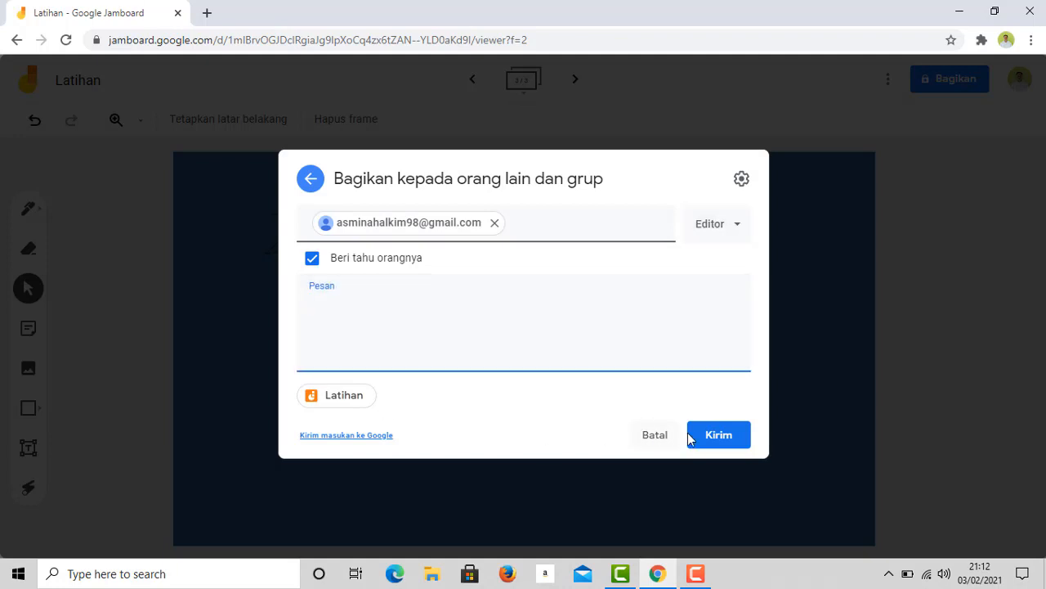
{"action": "left_click", "coordinate": [716, 446]}
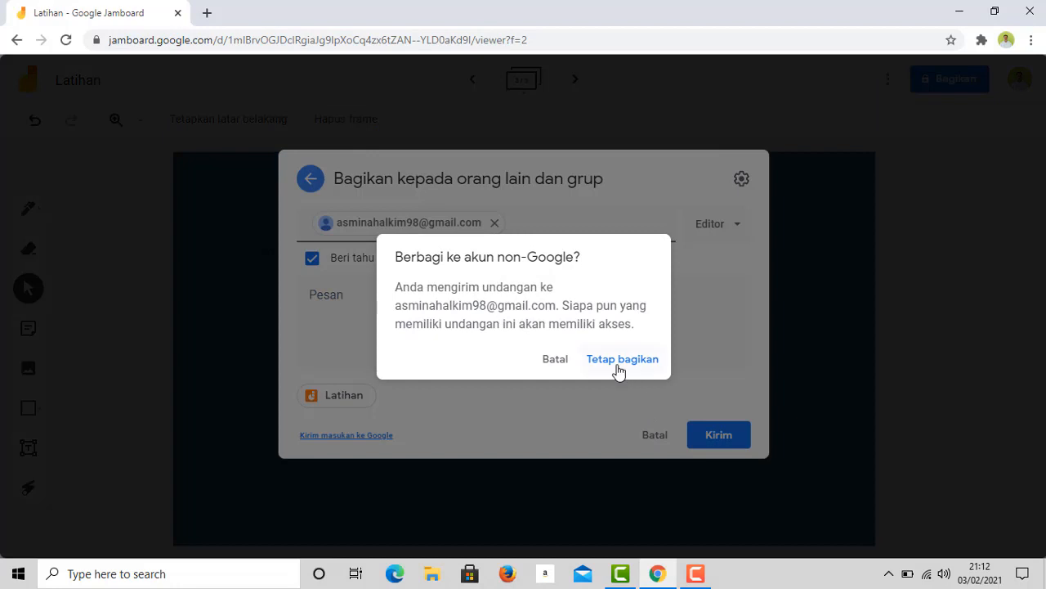
{"action": "left_click", "coordinate": [618, 364]}
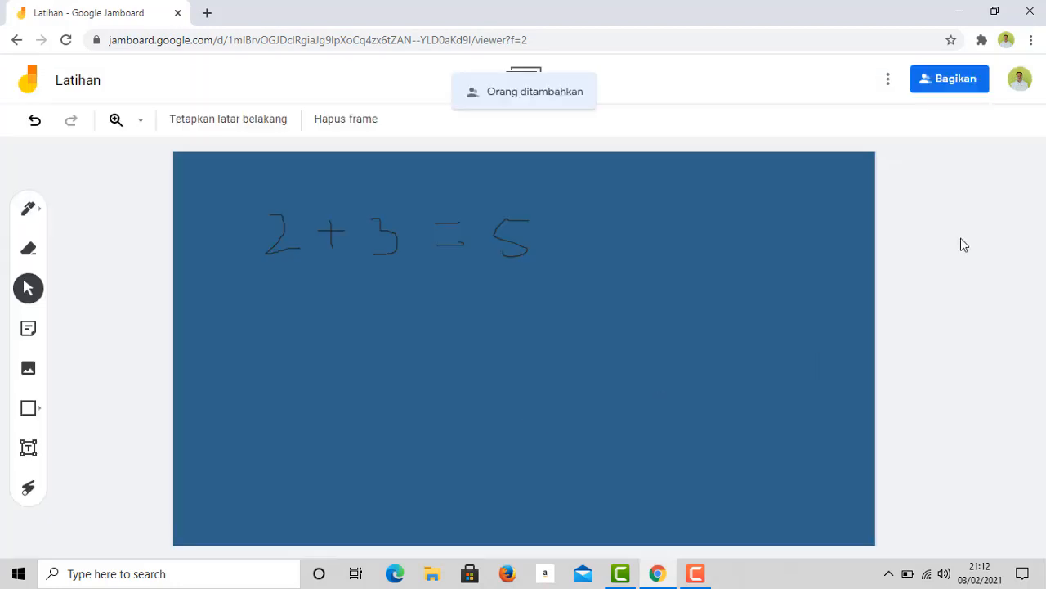
- Reopen the Bagikan dialog to see the collaborator listed as Editor
{"action": "left_click", "coordinate": [938, 83]}
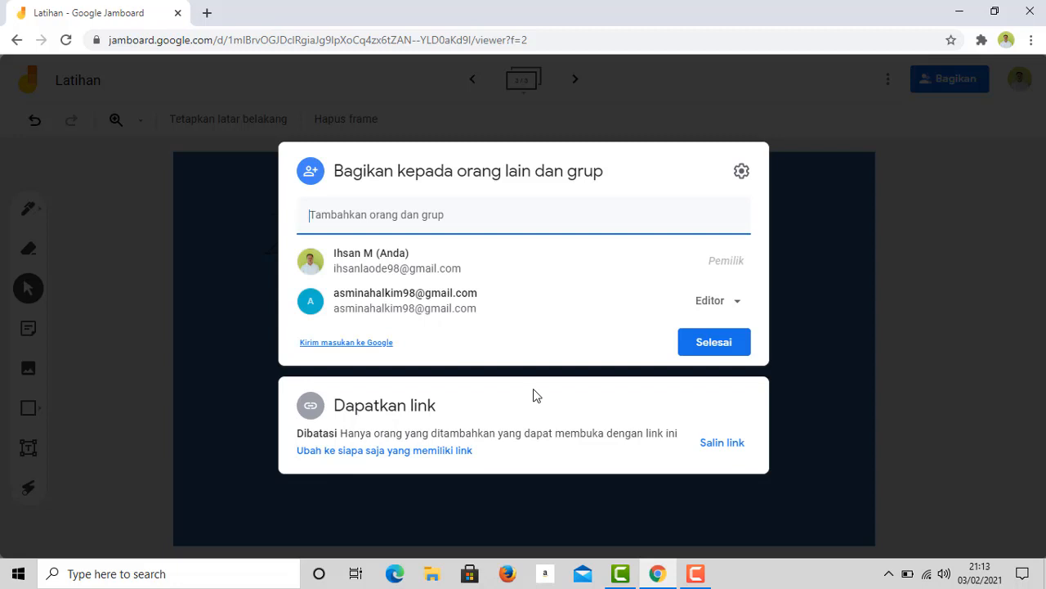
- Set link access to anyone with the link as Editor and close the dialog with Selesai
{"action": "left_click", "coordinate": [390, 458]}
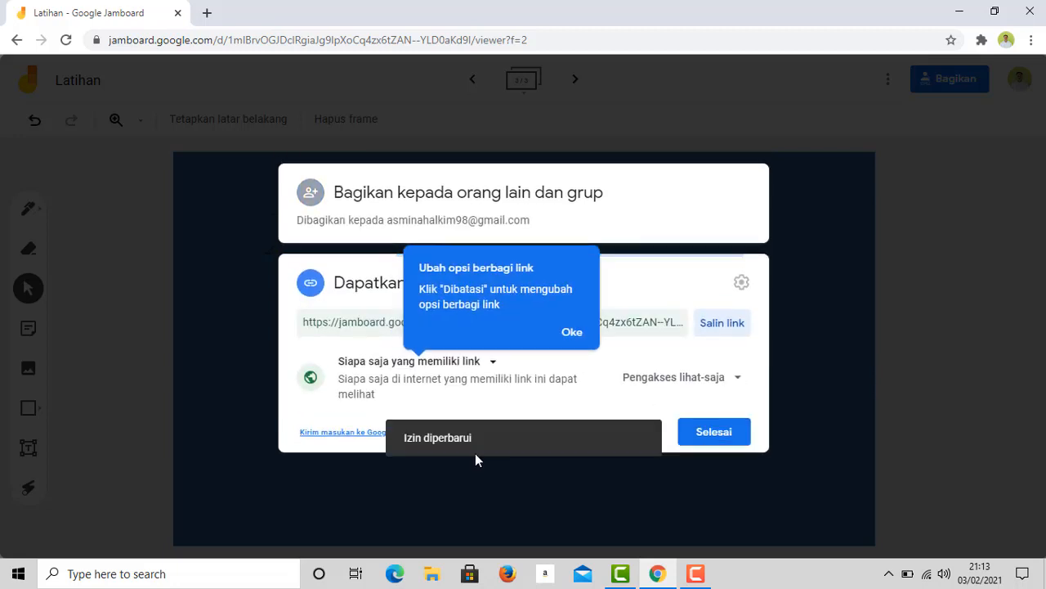
{"action": "left_click", "coordinate": [570, 332]}
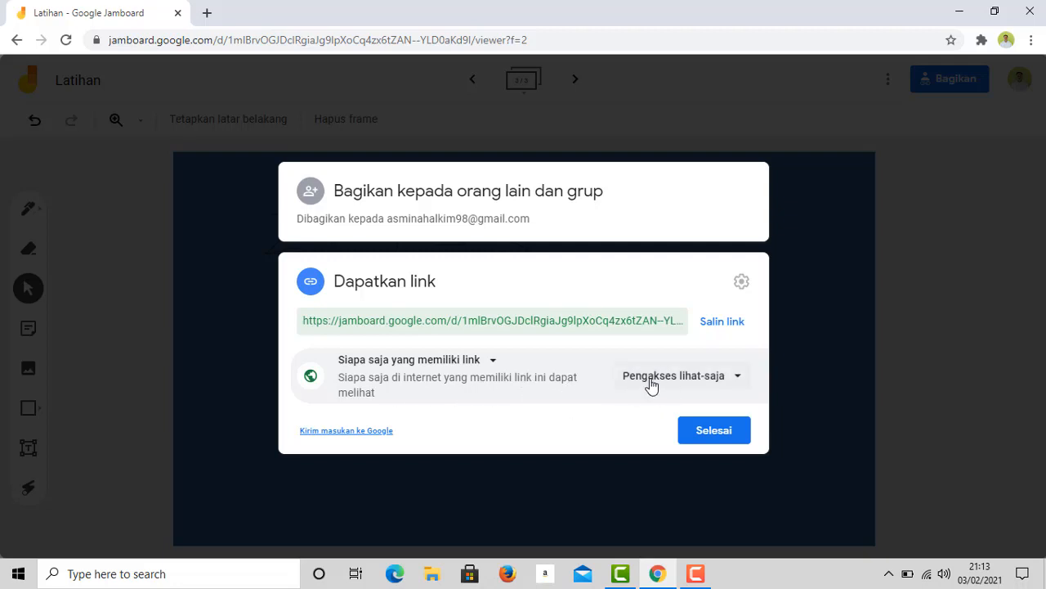
{"action": "left_click", "coordinate": [741, 382]}
{"action": "left_click", "coordinate": [677, 452]}
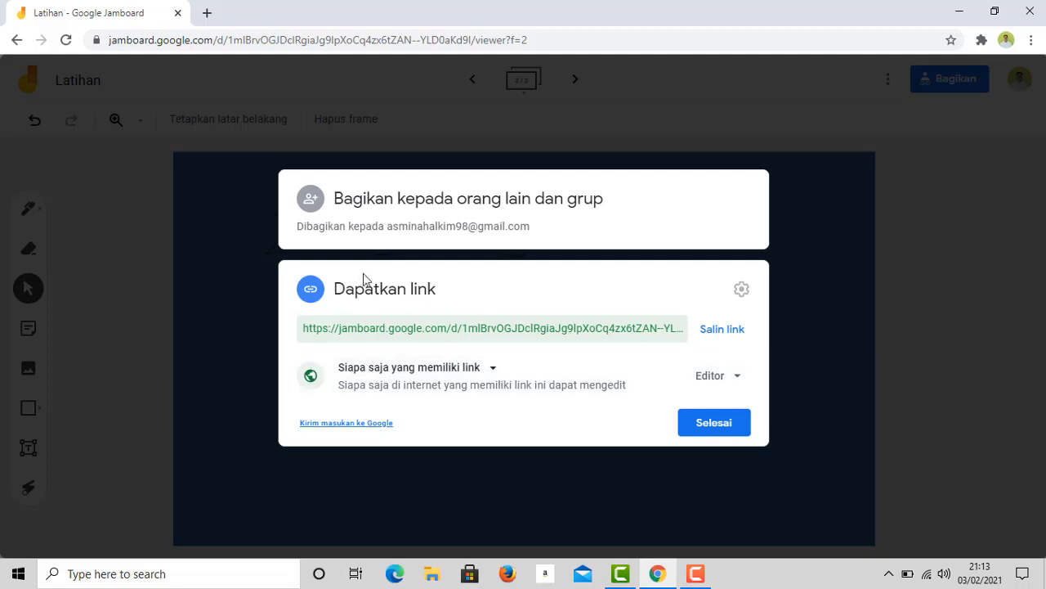
{"action": "left_click", "coordinate": [708, 423]}
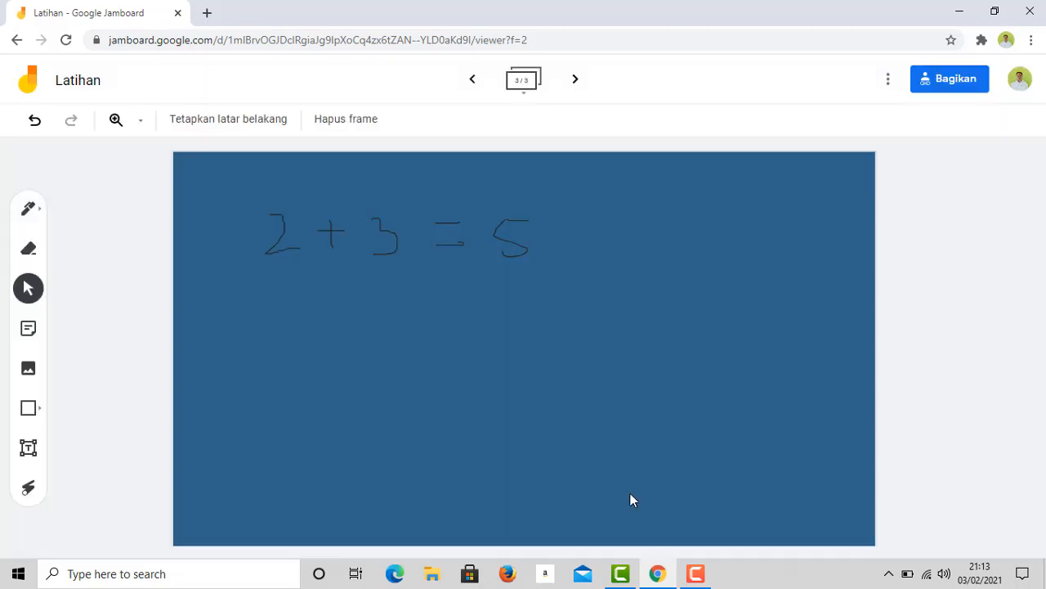